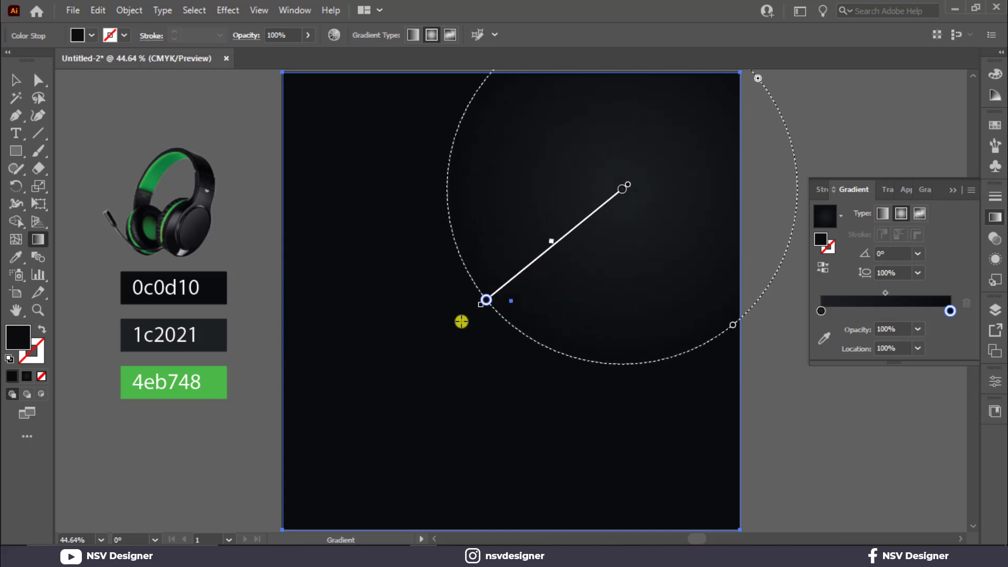
Stretch the background's radial gradient so it spreads from the upper middle toward the artboard's lower-left corner
drag(584, 196, 331, 391)
click(15, 80)
Bring the headphone image to the front of the stacking order
click(195, 152)
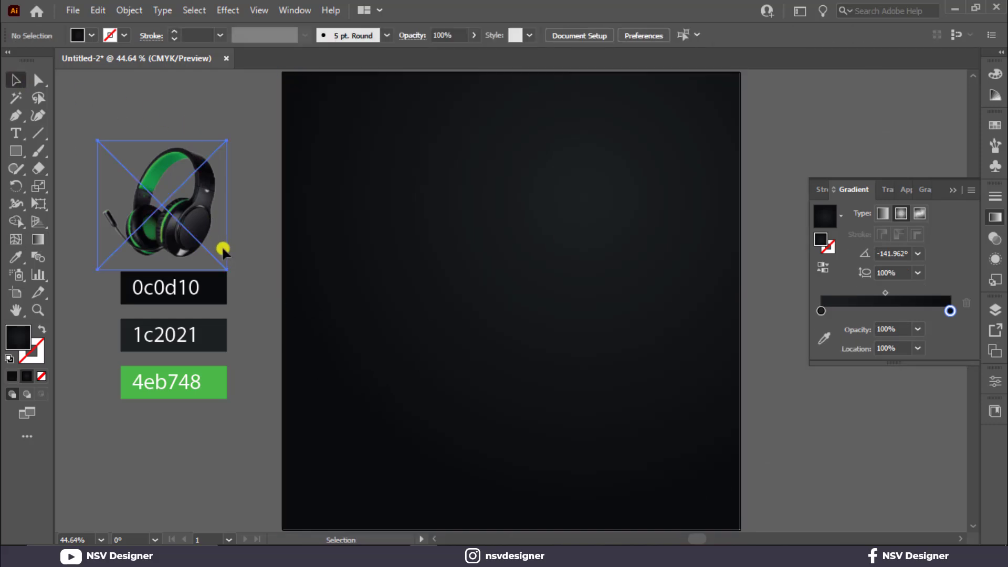
right_click(223, 251)
mouse_move(357, 373)
click(410, 371)
Place the headphone image on the artboard and enlarge it so its frame reaches the artboard's right edge
drag(201, 242, 741, 436)
drag(626, 332, 621, 357)
drag(729, 462, 743, 473)
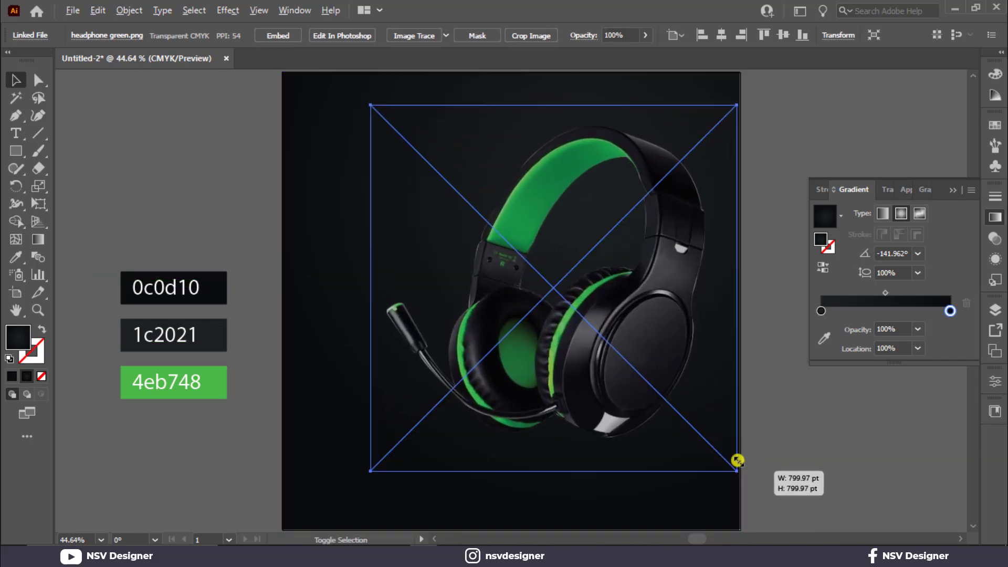
drag(656, 359, 679, 361)
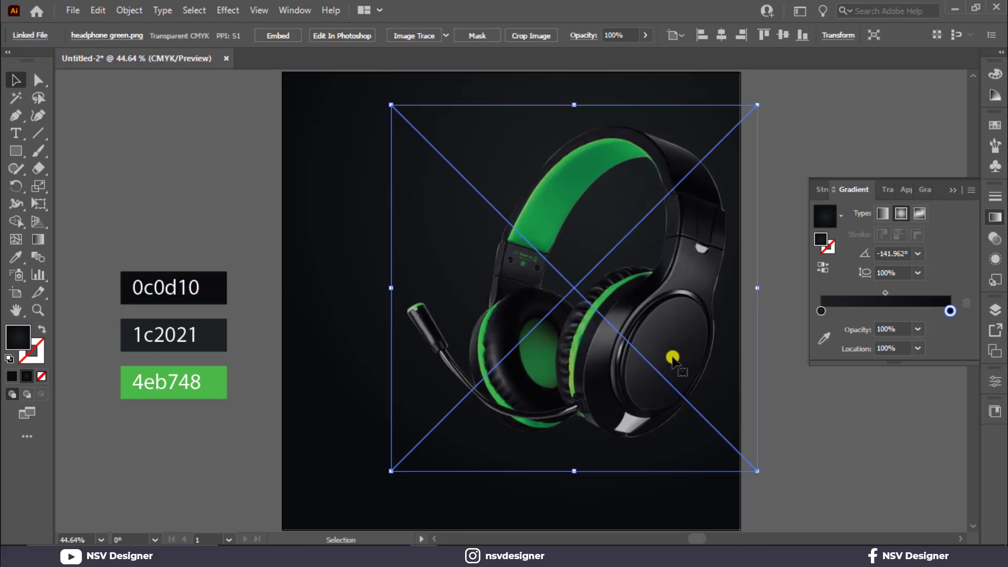
drag(751, 468, 739, 451)
drag(679, 383, 665, 396)
click(951, 190)
click(903, 164)
Duplicate the headphone image straight down, slightly below the original
click(634, 299)
drag(661, 322, 663, 328)
scroll(661, 310, down, 3)
drag(661, 262, 661, 309)
Reflect the headphone copy across the horizontal axis
right_click(660, 309)
mouse_move(725, 414)
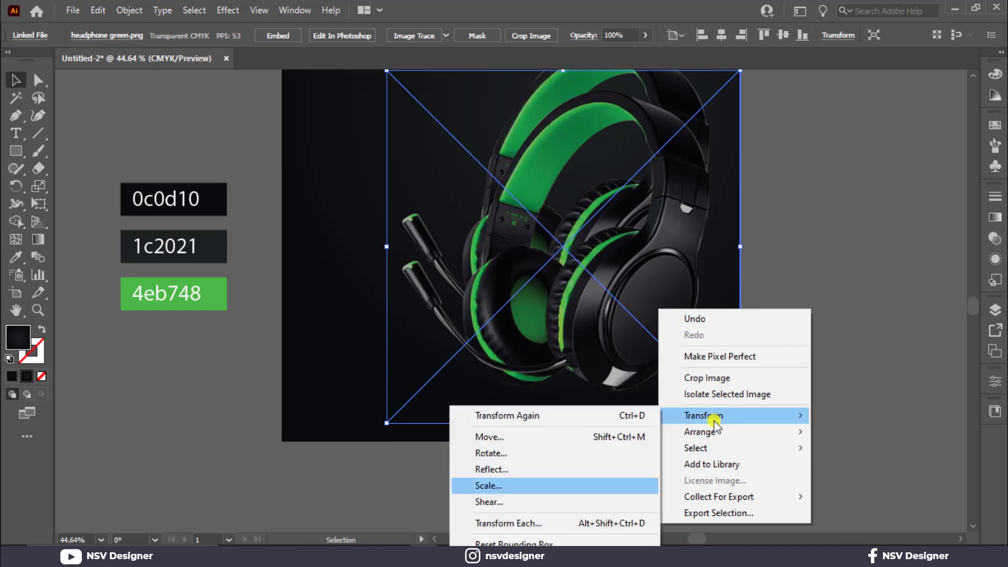
click(561, 471)
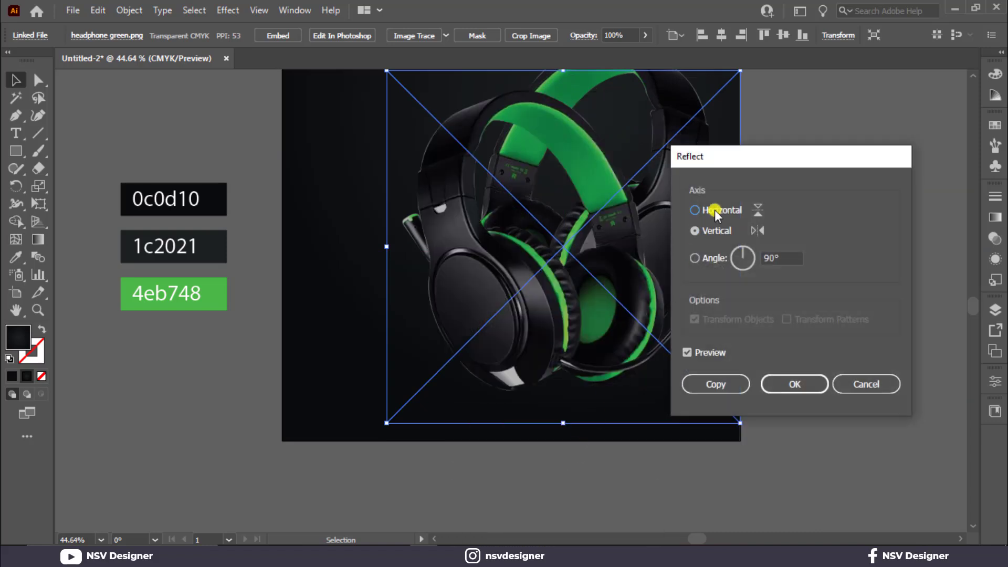
click(716, 212)
click(788, 385)
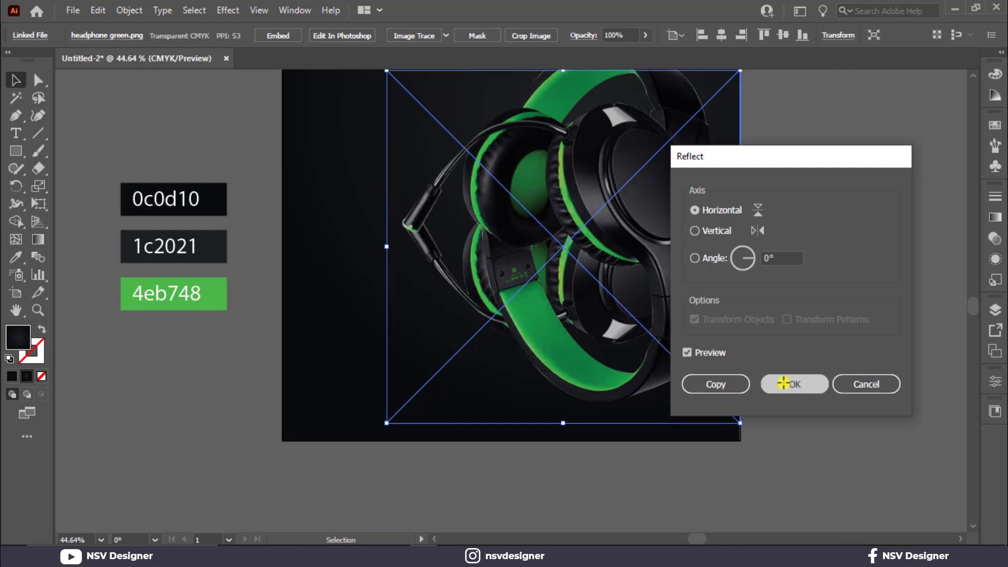
Move the flipped copy beneath the headphones and rotate it slightly so its ear cups meet the original's base
drag(653, 226, 659, 449)
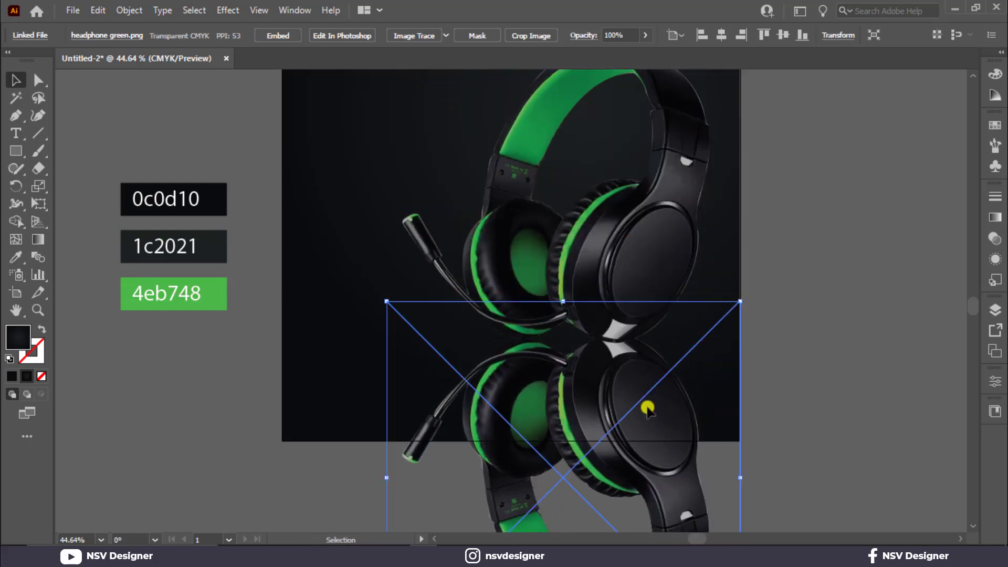
scroll(648, 407, down, 1)
drag(663, 390, 656, 388)
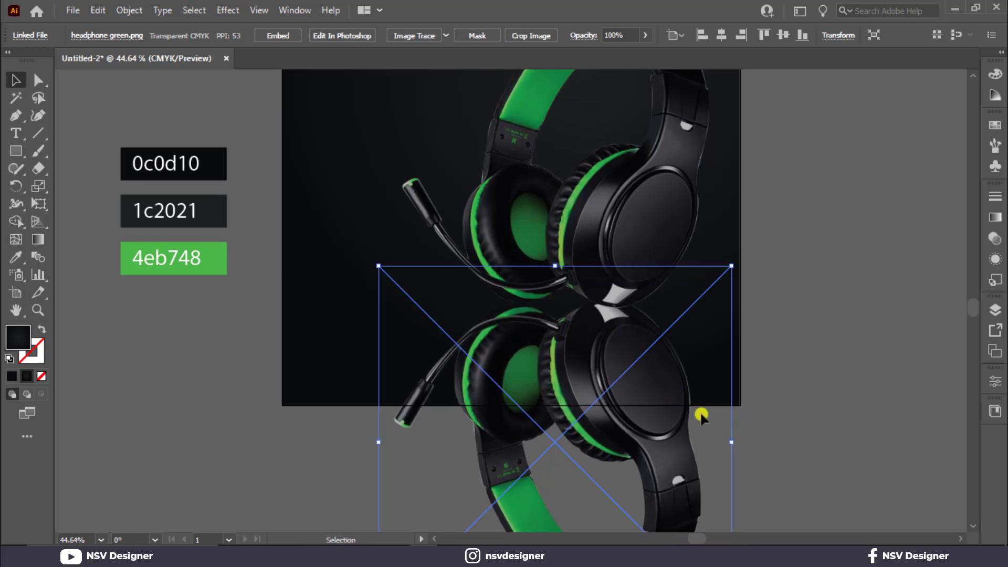
drag(735, 441, 730, 462)
drag(659, 455, 653, 455)
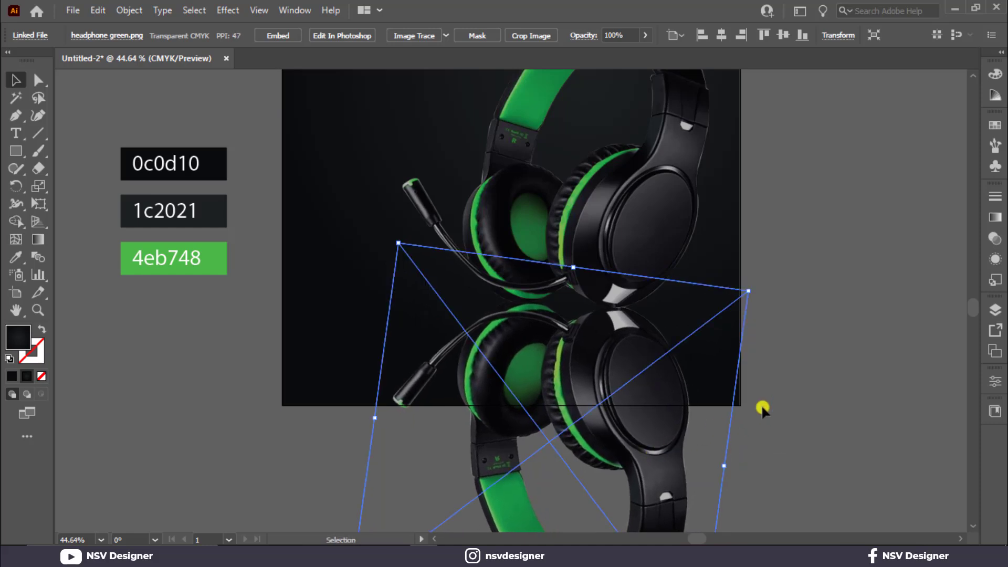
Apply a Gaussian Blur with a radius of about 4.87 pixels to the flipped headphone copy
click(817, 380)
click(626, 407)
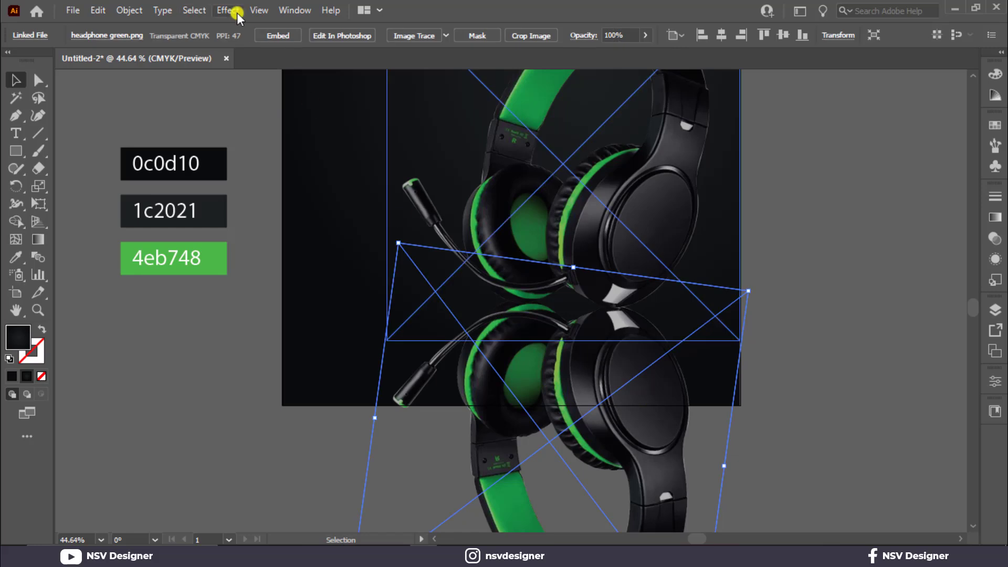
click(238, 12)
mouse_move(286, 257)
click(399, 256)
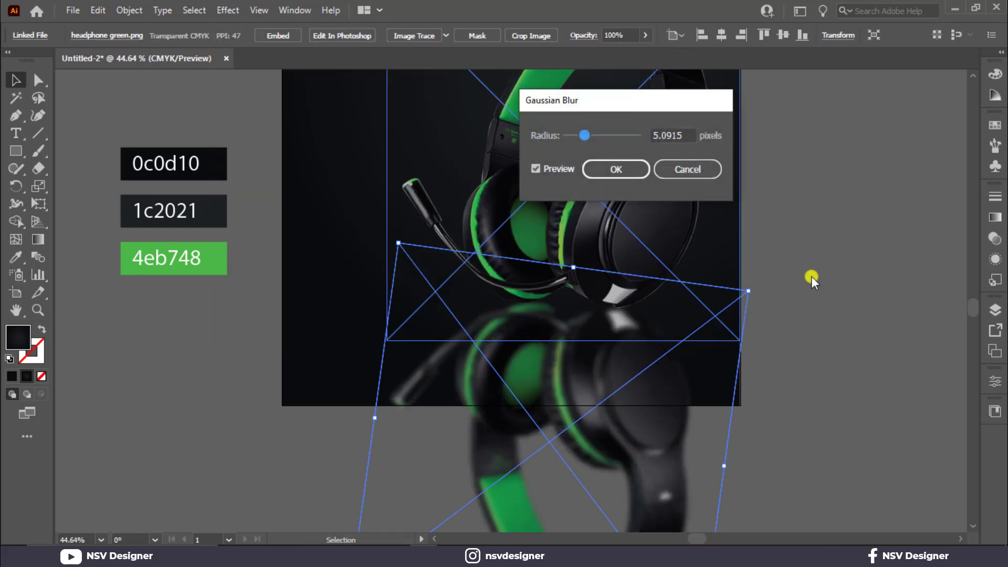
drag(595, 143, 582, 136)
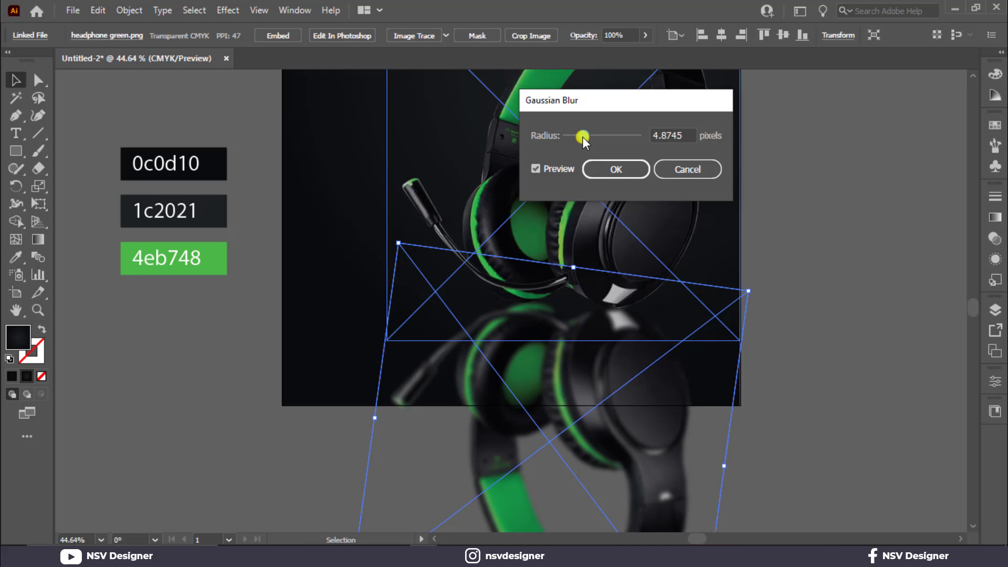
click(606, 168)
Draw a rectangle over the blurred reflection, starting just below the headphones and extending past the artboard's lower edge
click(799, 330)
click(705, 461)
scroll(691, 450, down, 2)
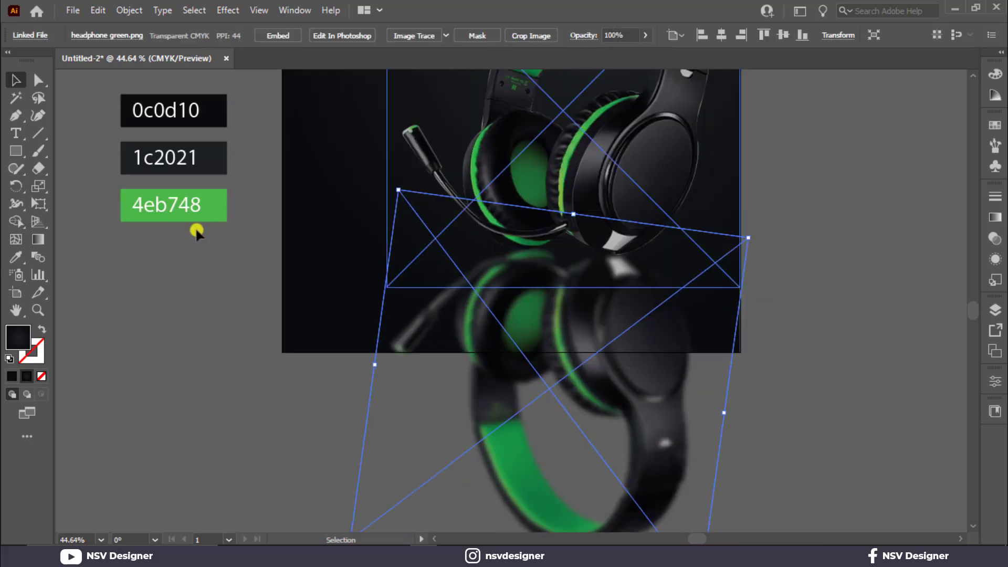
click(24, 150)
drag(414, 252, 716, 538)
key(v)
drag(549, 326, 540, 321)
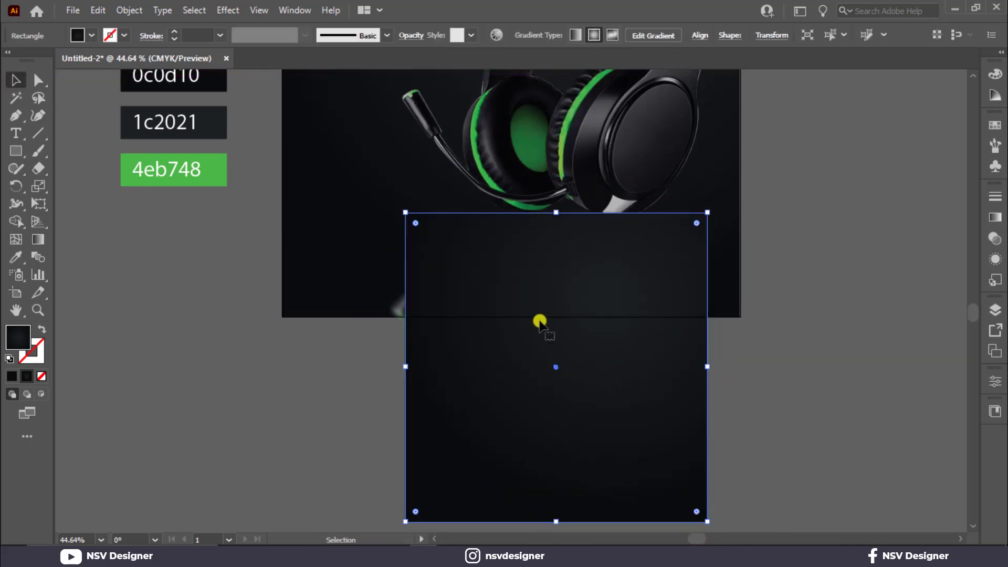
Fill the rectangle with the White, Black linear gradient preset at an angle of -90°
click(996, 218)
click(842, 223)
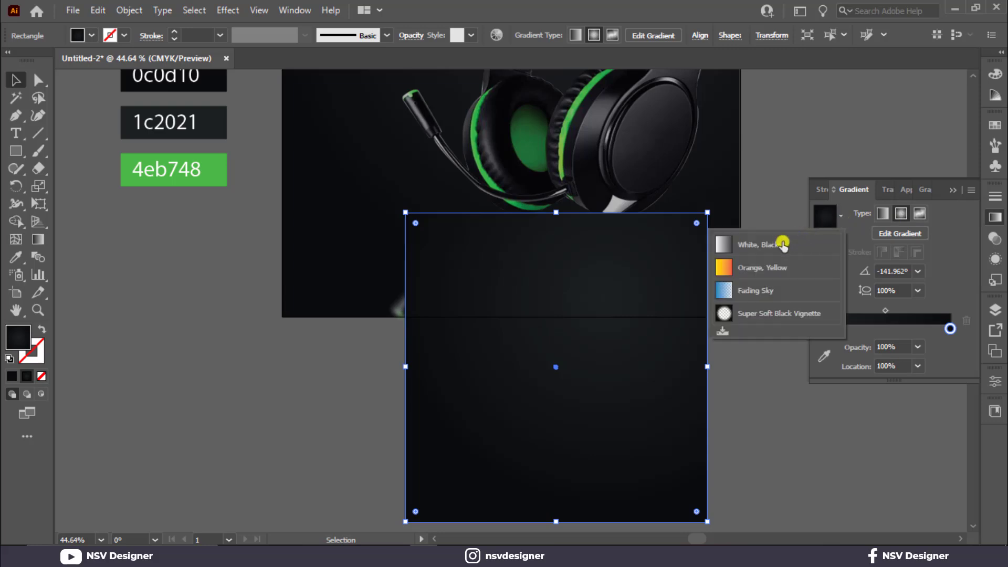
click(723, 244)
double_click(951, 331)
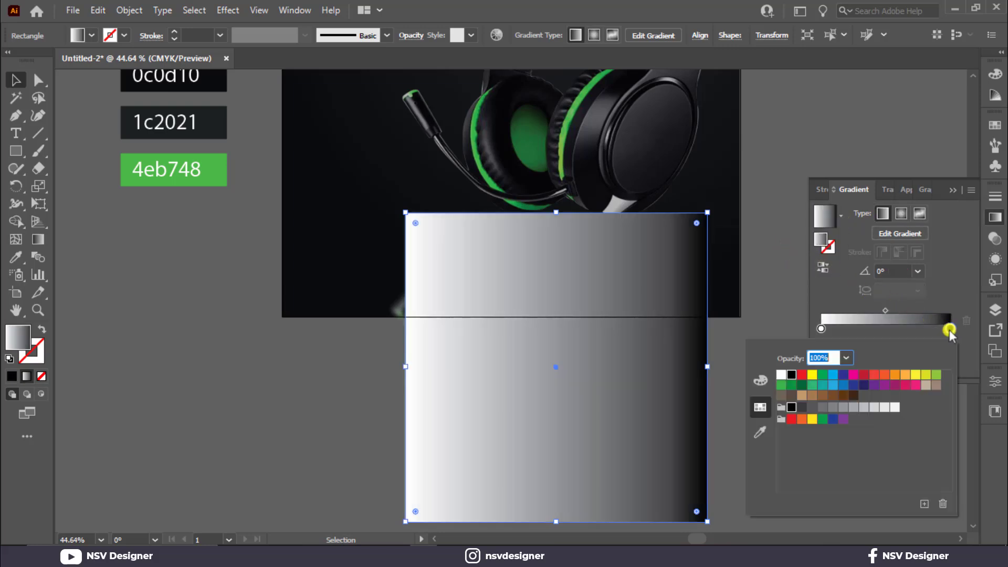
click(759, 382)
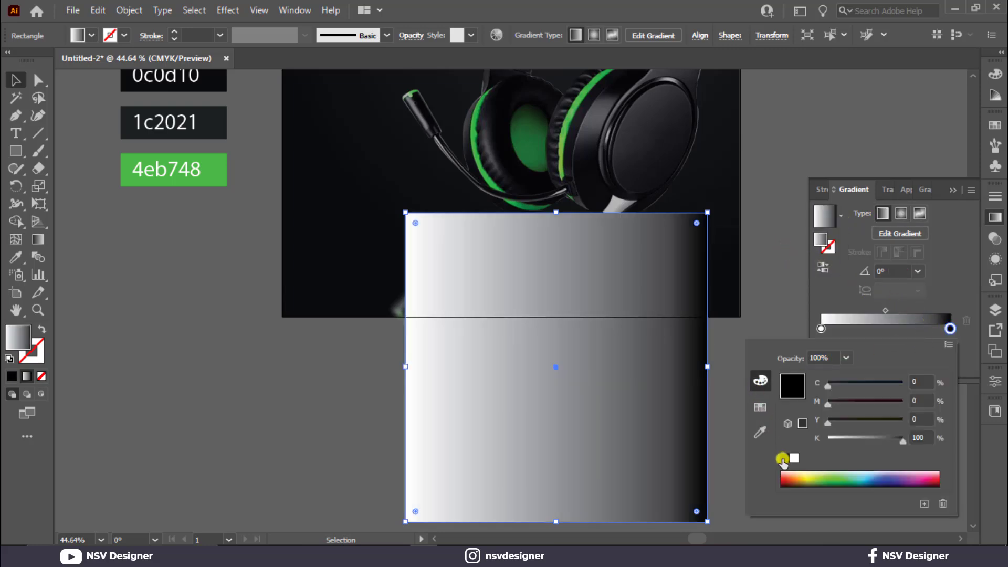
click(947, 298)
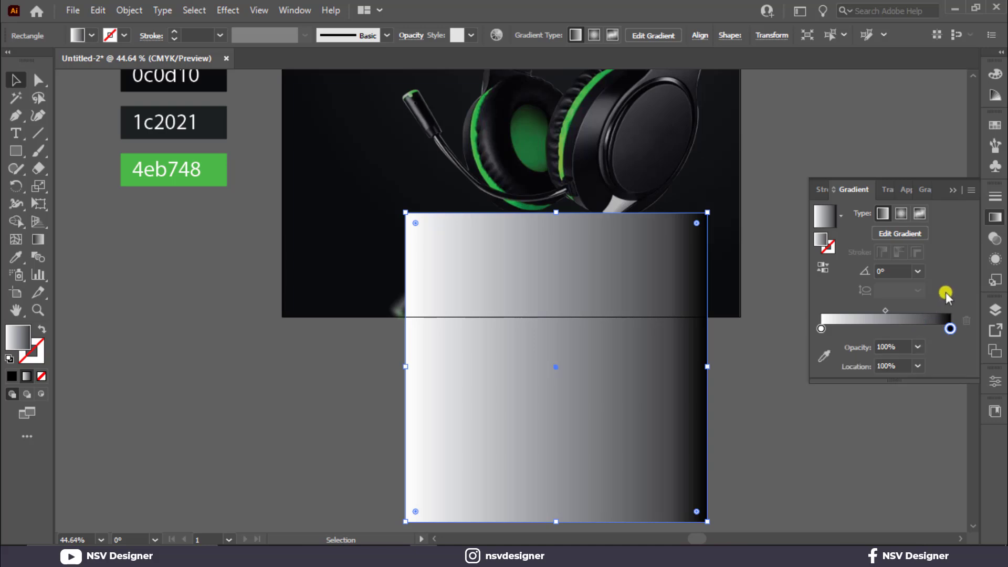
click(918, 271)
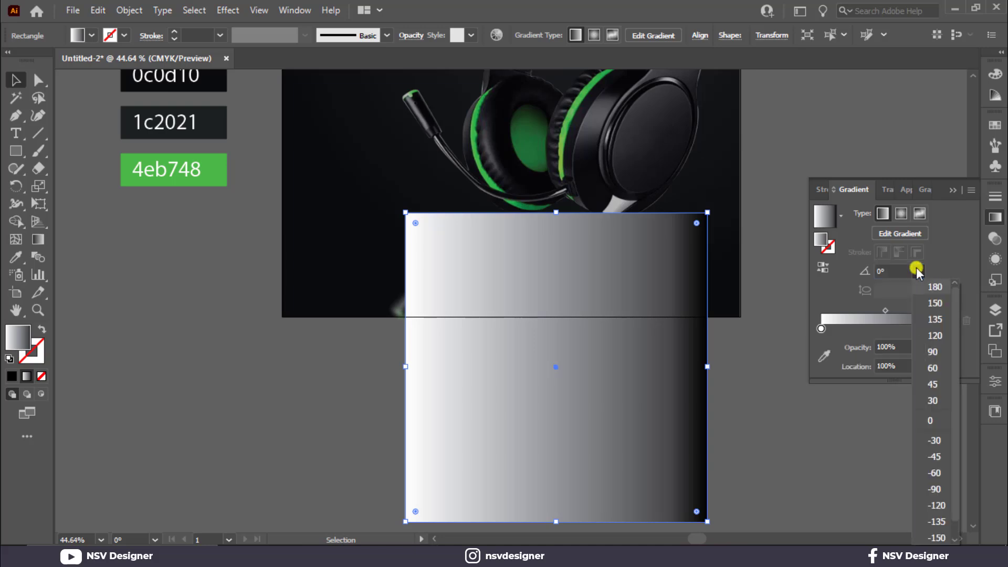
click(940, 490)
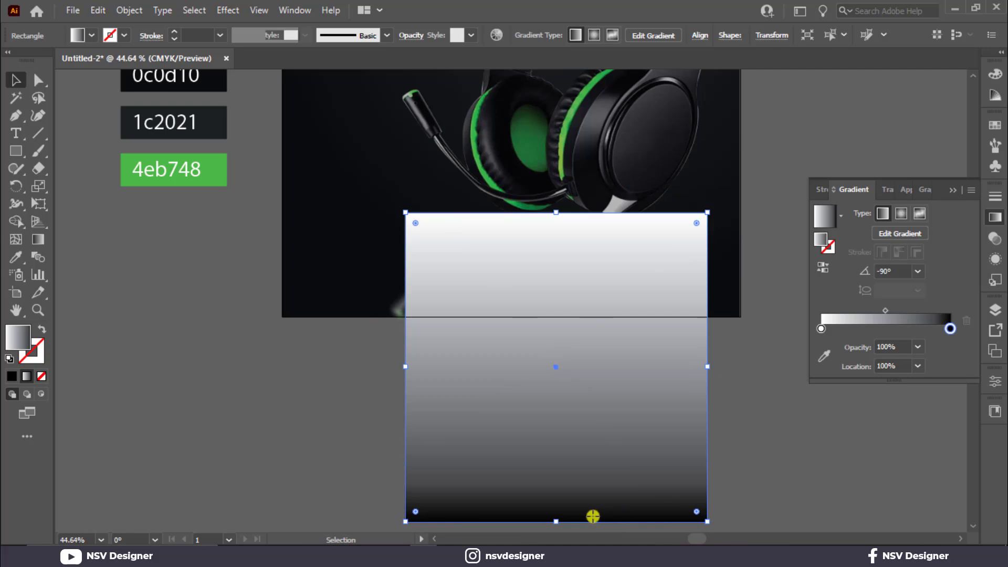
Shift the rectangle gradient's black stop up to a location of about 30%
key(g)
drag(556, 522, 546, 310)
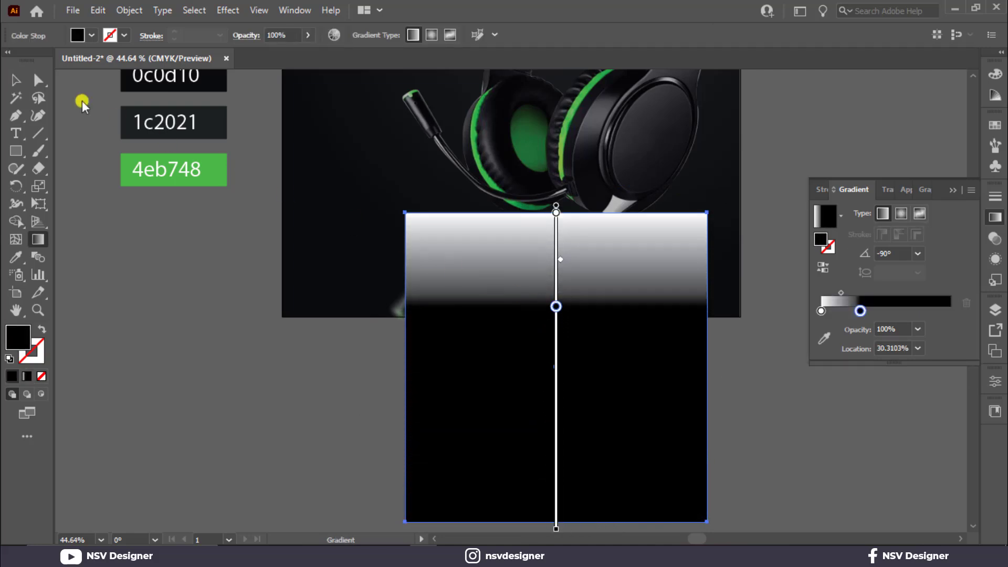
click(15, 80)
Make an opacity mask from the gradient rectangle and the blurred headphone reflection
drag(788, 461, 524, 337)
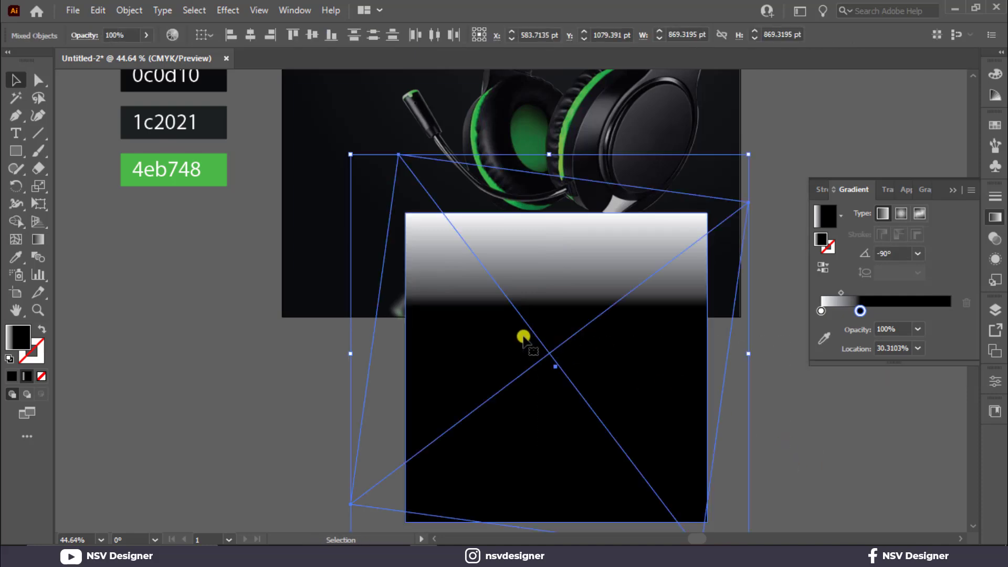
click(889, 189)
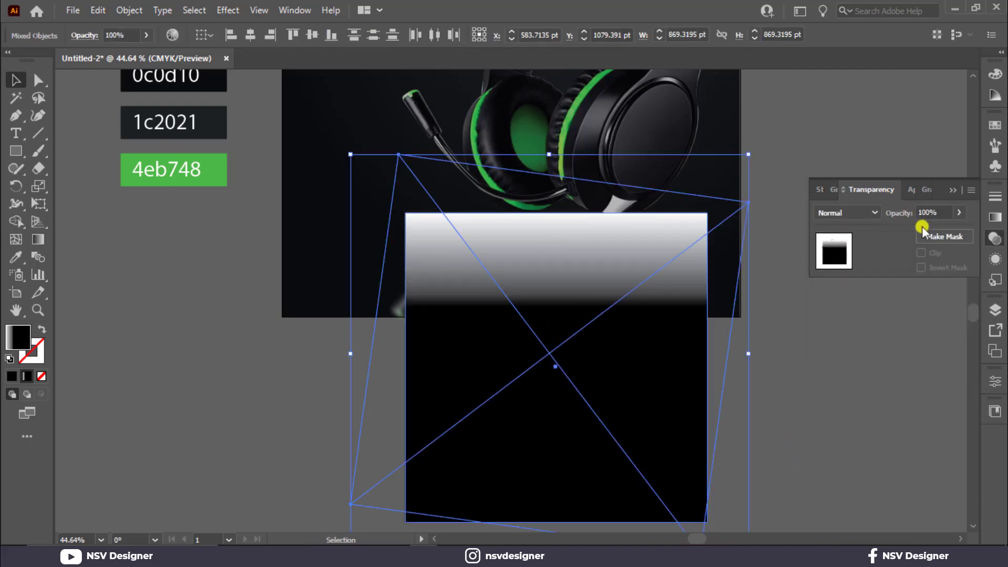
click(943, 237)
click(794, 383)
Draw a small circle with the Ellipse tool on the empty canvas to the right of the artboard
scroll(794, 383, up, 5)
drag(15, 151, 73, 185)
mouse_move(767, 205)
mouse_down()
mouse_move(851, 303)
mouse_move(866, 304)
mouse_up()
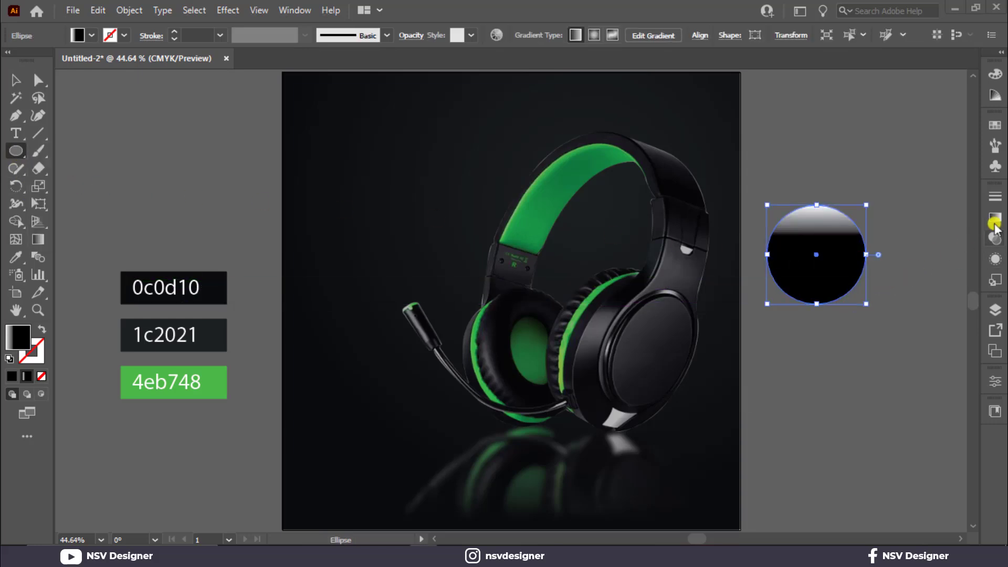
Change the circle's gradient to radial at 0°, running from black at the centre to white at the edge
click(995, 217)
click(918, 272)
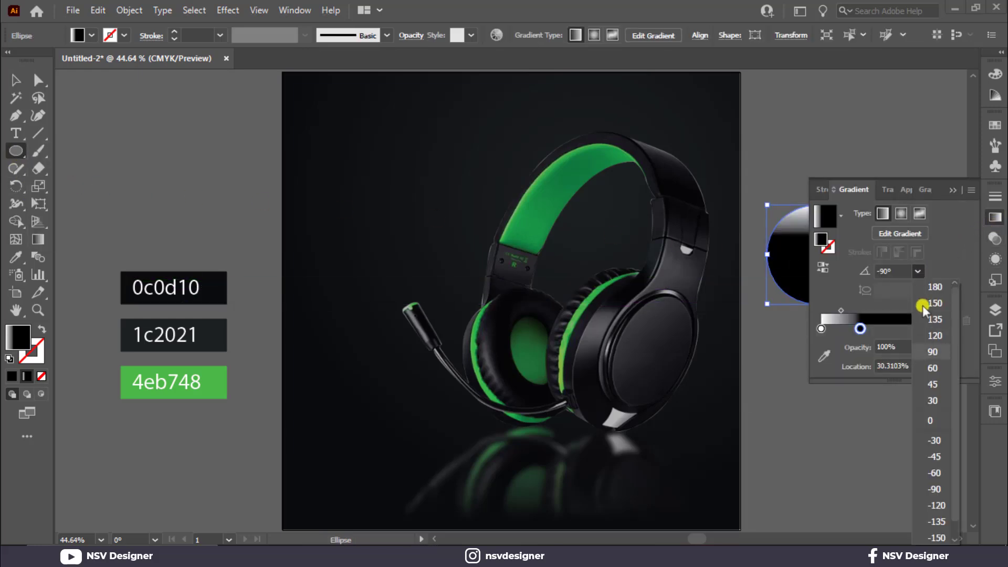
click(931, 394)
click(901, 215)
click(829, 266)
drag(913, 330, 716, 318)
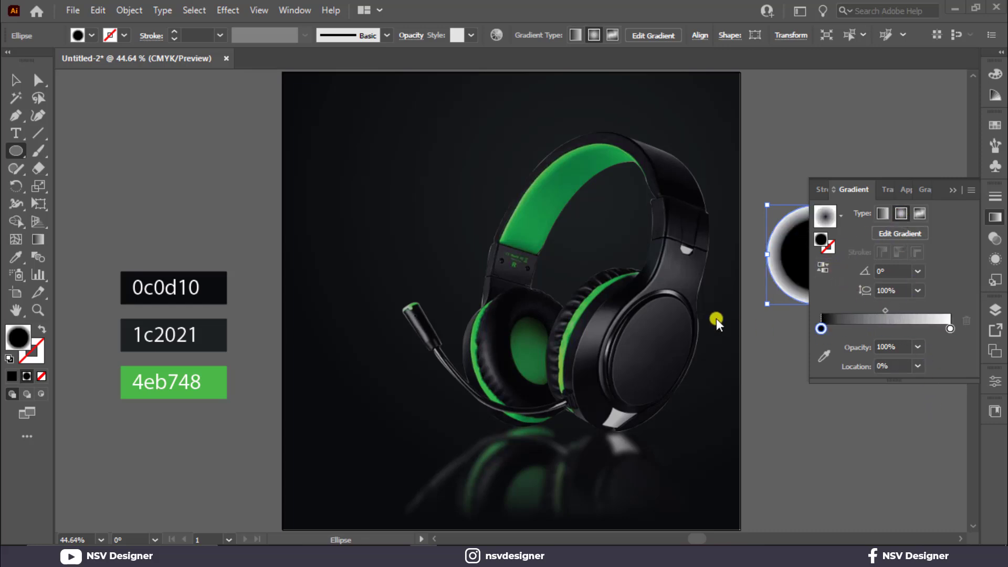
click(953, 190)
Move the circle onto the headphones' base and flatten it into a wide shadow ellipse under the ear cup
click(16, 79)
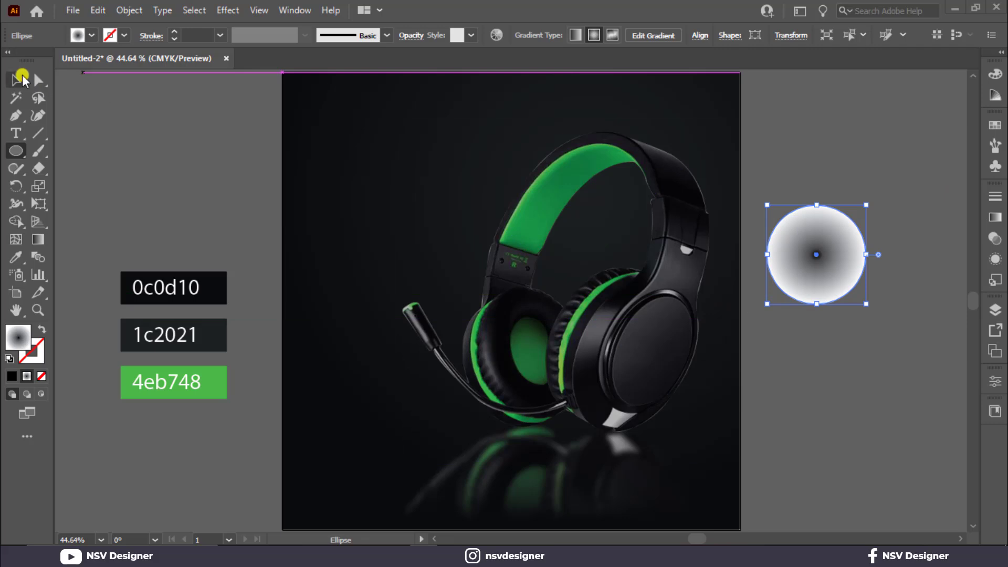
drag(821, 255, 691, 399)
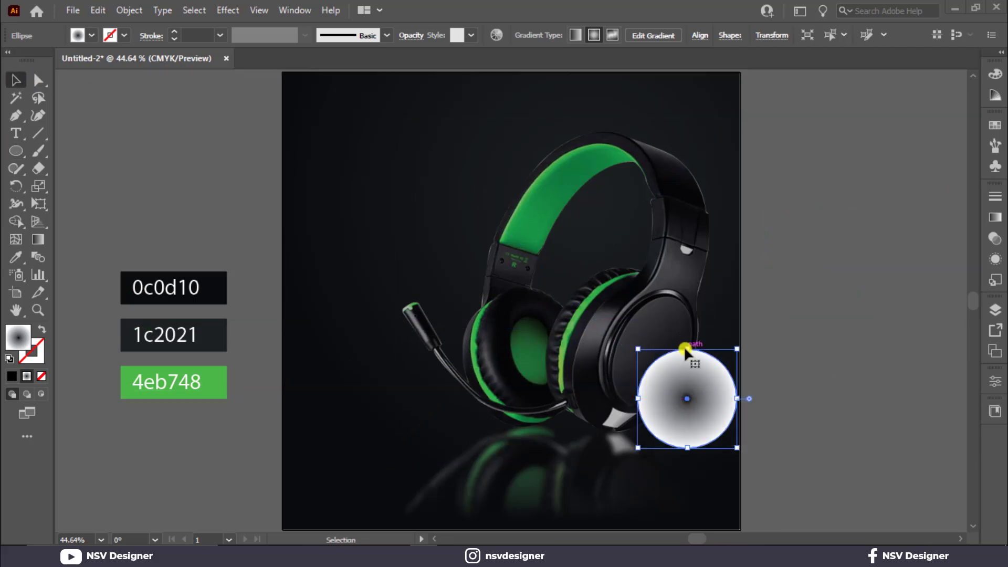
drag(688, 349, 694, 430)
key(ctrl+z)
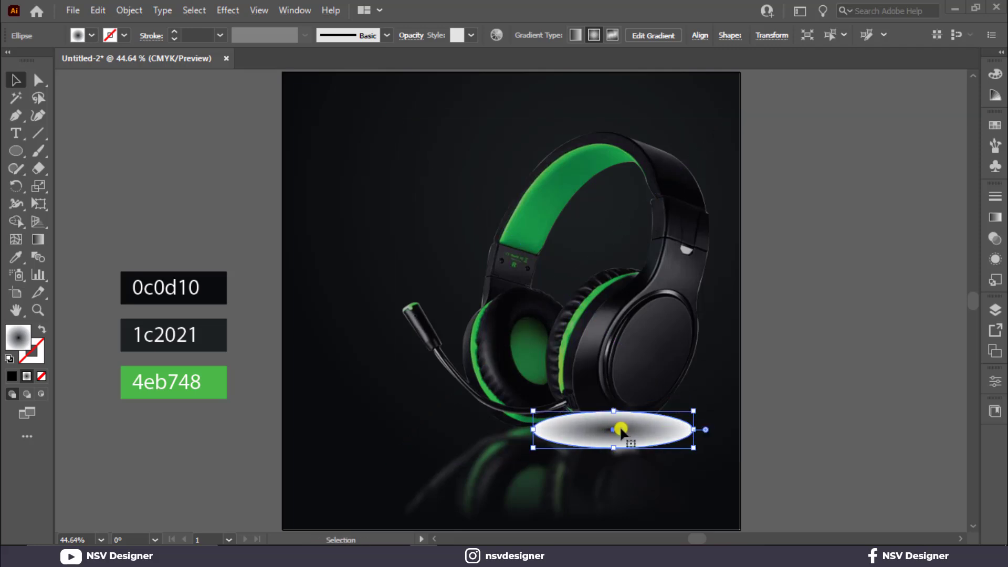
Set the shadow ellipse's blending mode to Multiply
click(994, 218)
click(890, 190)
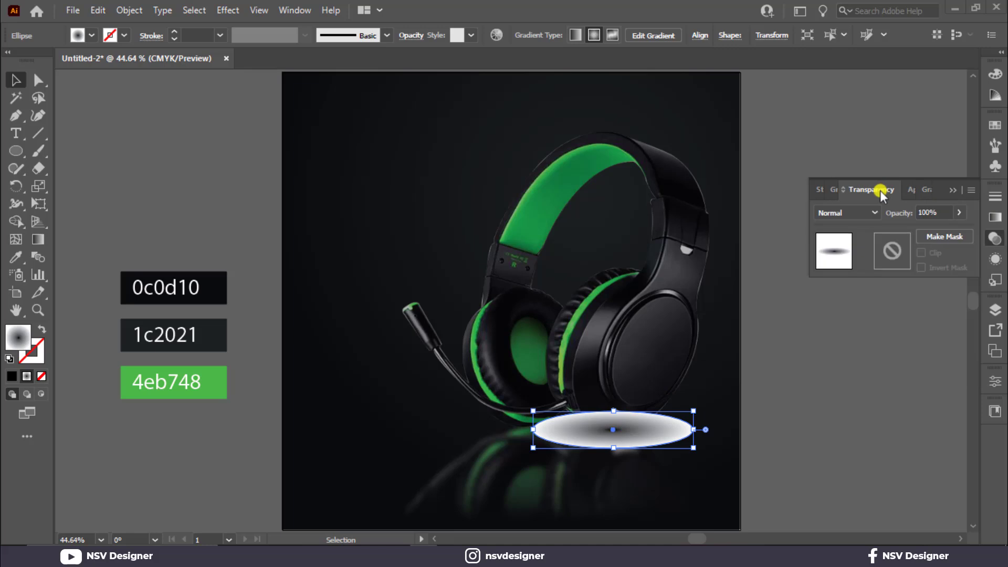
click(841, 212)
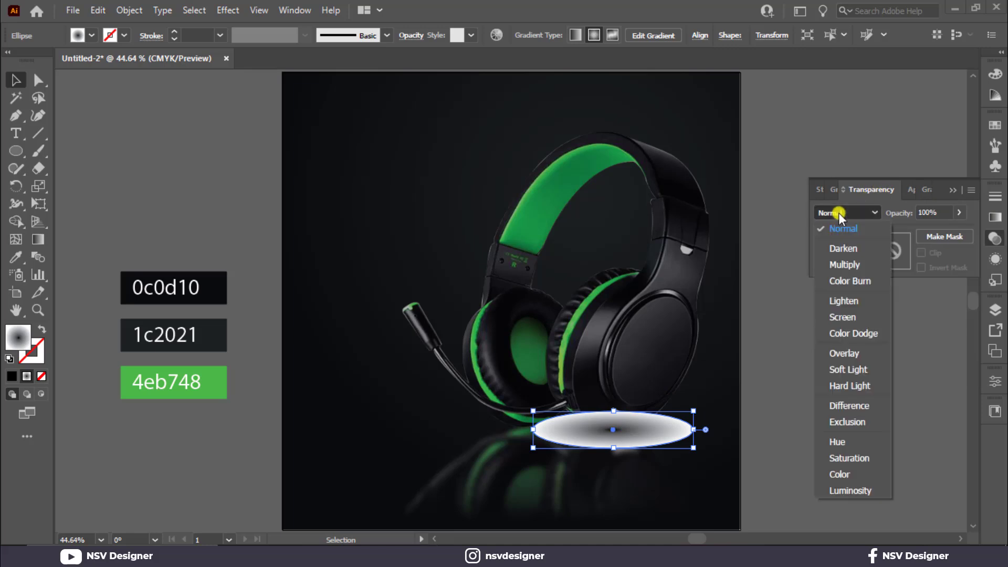
click(844, 265)
click(794, 363)
Shift the midpoint of the shadow ellipse's gradient to a location of about 60%
click(661, 435)
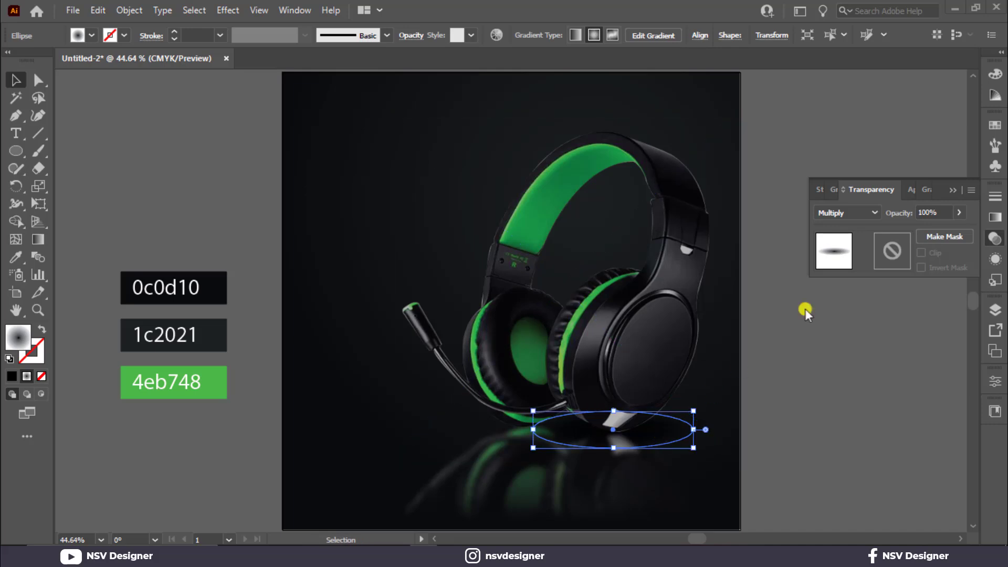
click(837, 192)
drag(886, 310, 896, 310)
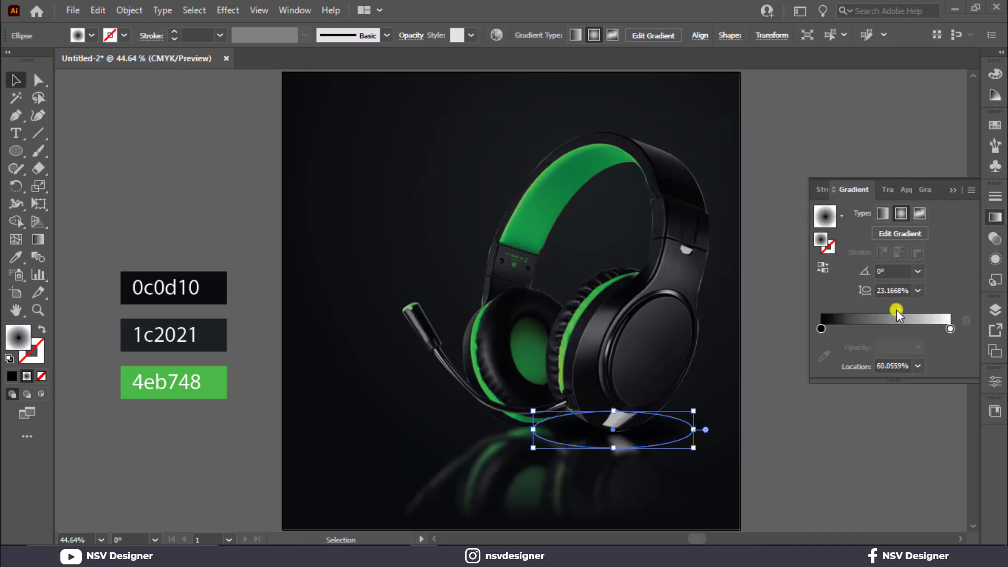
click(838, 129)
Lock the main headphone image in place
click(706, 407)
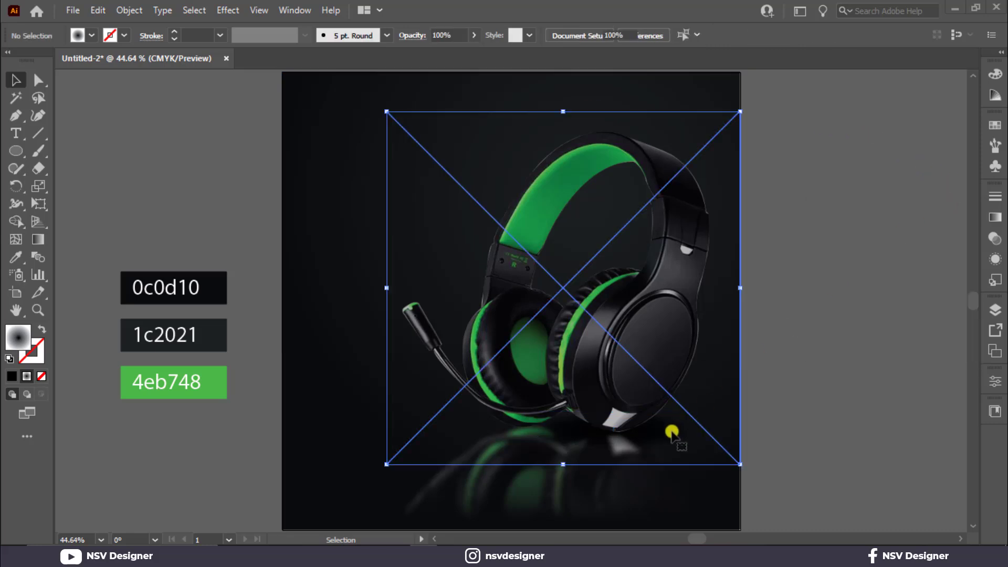
key(ctrl+2)
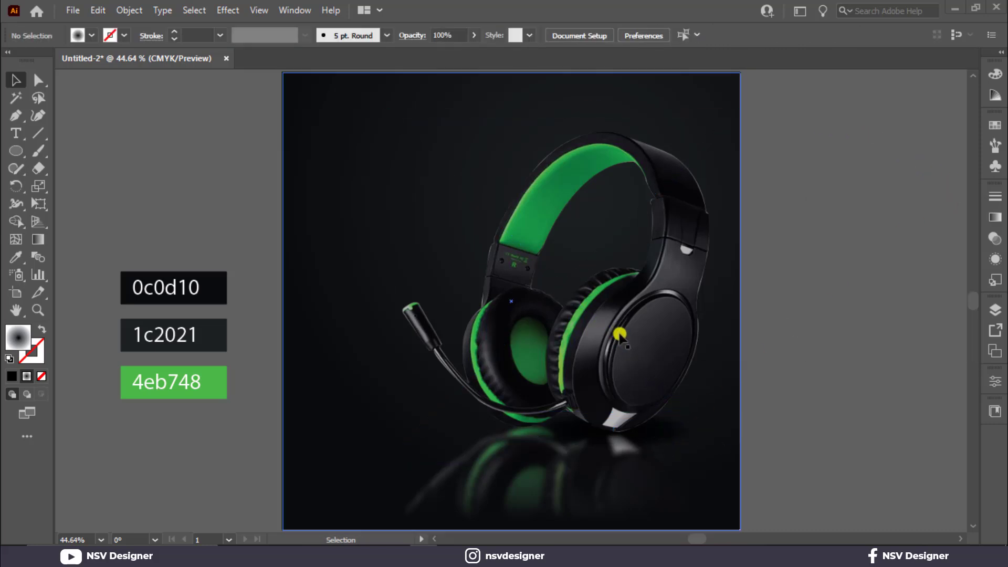
Shrink the shadow ellipse under the front ear cup and shift its gradient midpoint to about 36%
click(641, 428)
drag(689, 450, 664, 441)
click(757, 420)
click(643, 440)
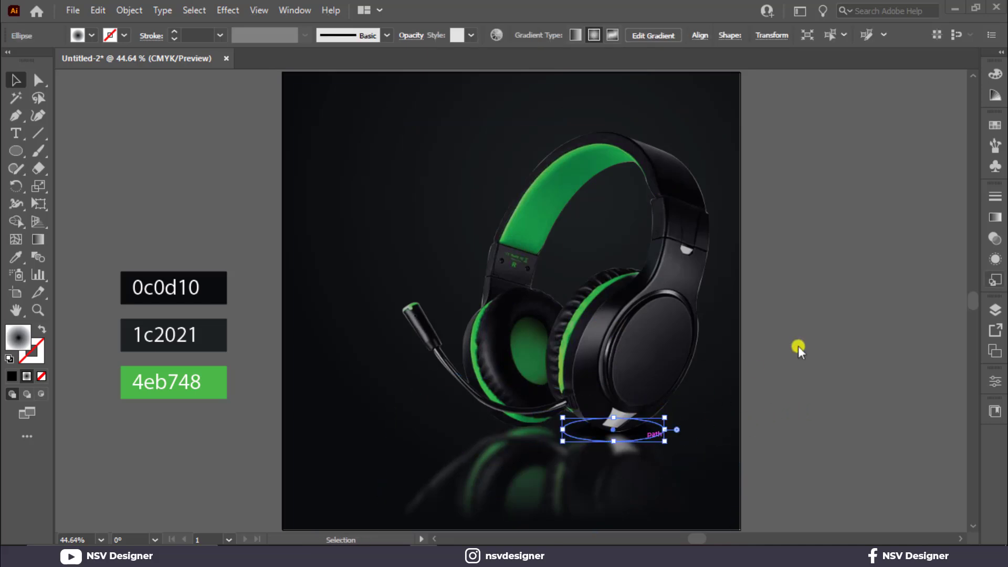
click(995, 217)
drag(896, 311, 867, 309)
click(955, 191)
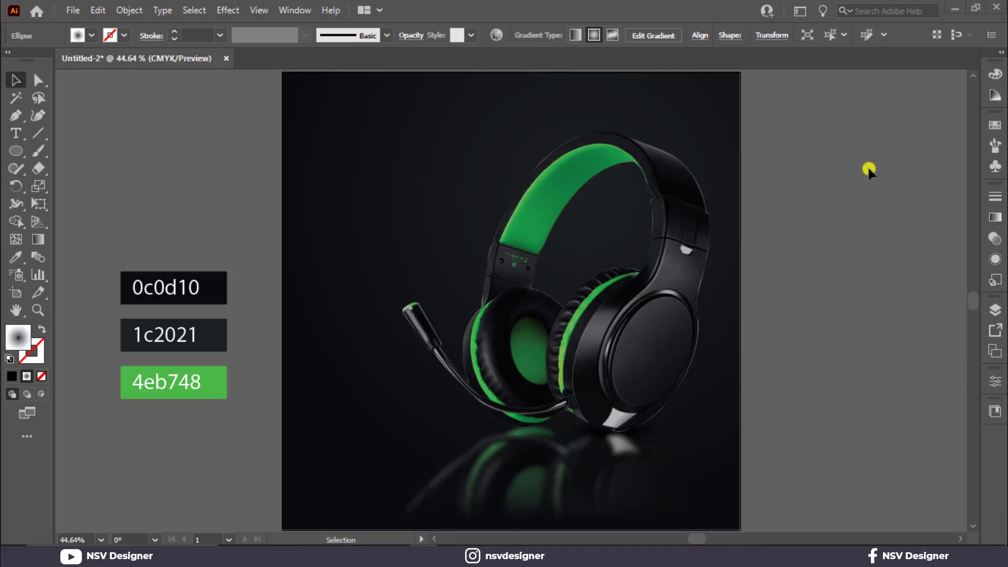
click(866, 168)
Duplicate the shadow ellipse beneath the rear ear cup and set the copy's gradient midpoint to about 48%
click(636, 434)
drag(636, 434, 549, 431)
click(835, 425)
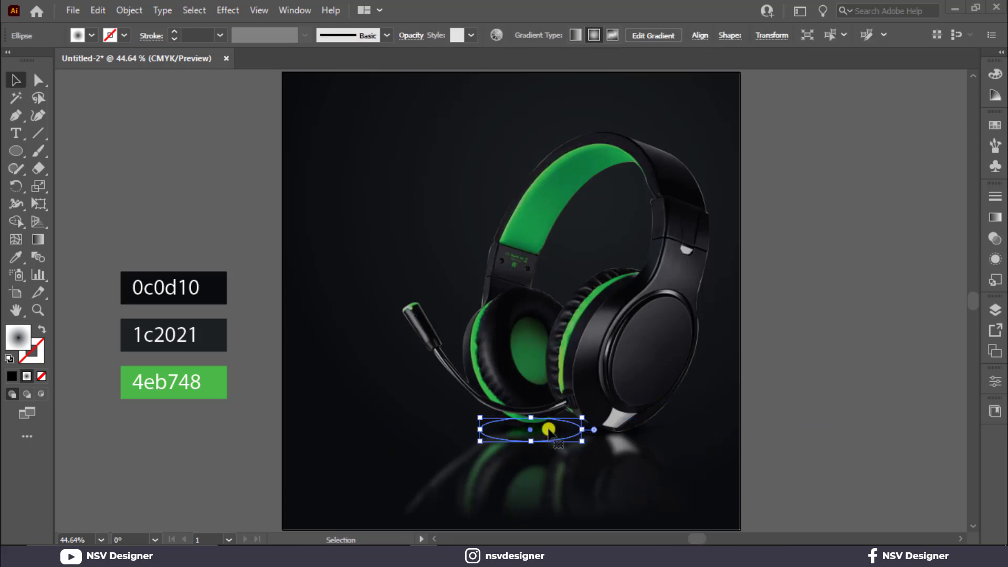
click(990, 222)
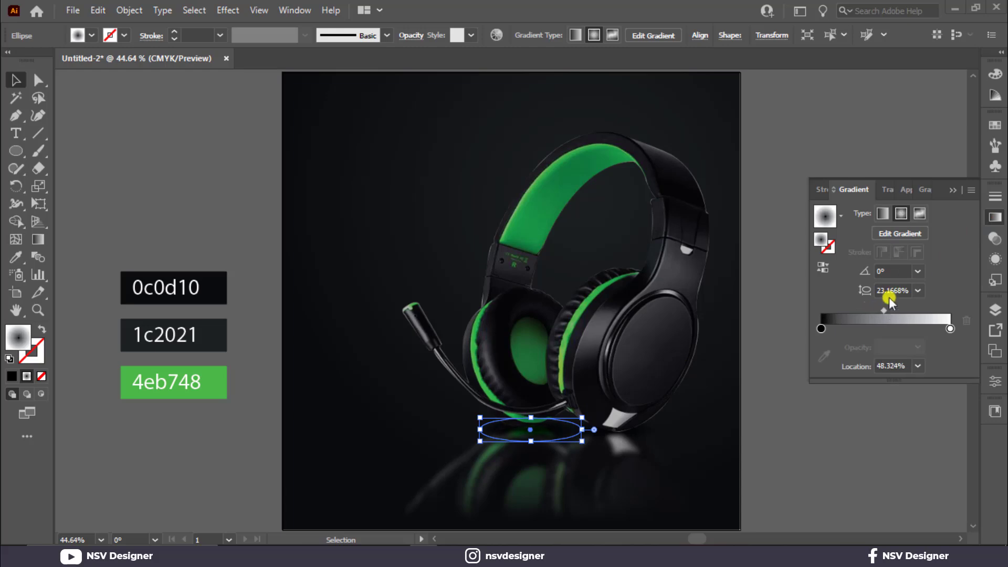
click(953, 191)
click(842, 237)
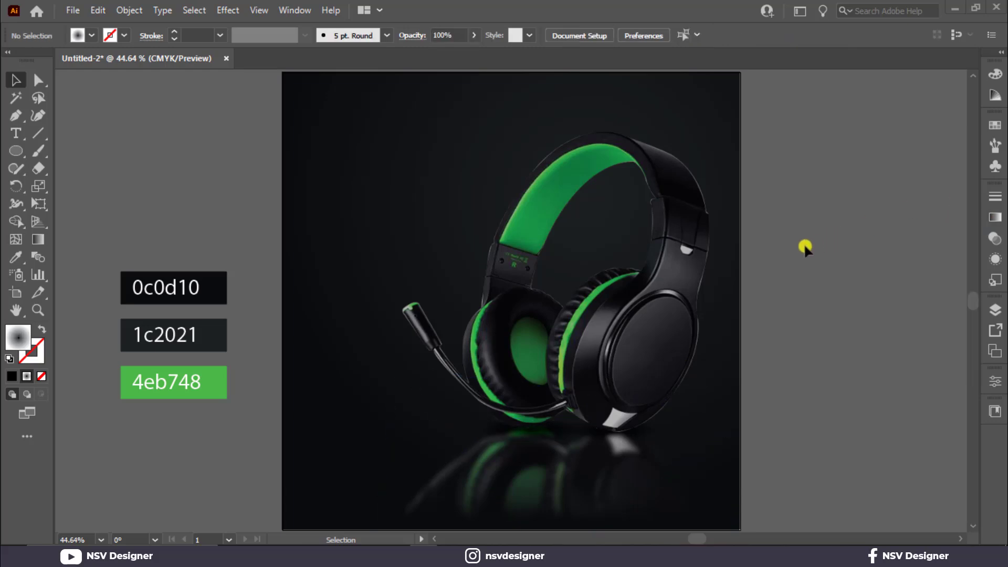
Nudge the rear ear cup's shadow ellipse slightly upward and shift its gradient midpoint to about 59%
scroll(479, 355, up, 5)
drag(315, 385, 313, 371)
click(996, 217)
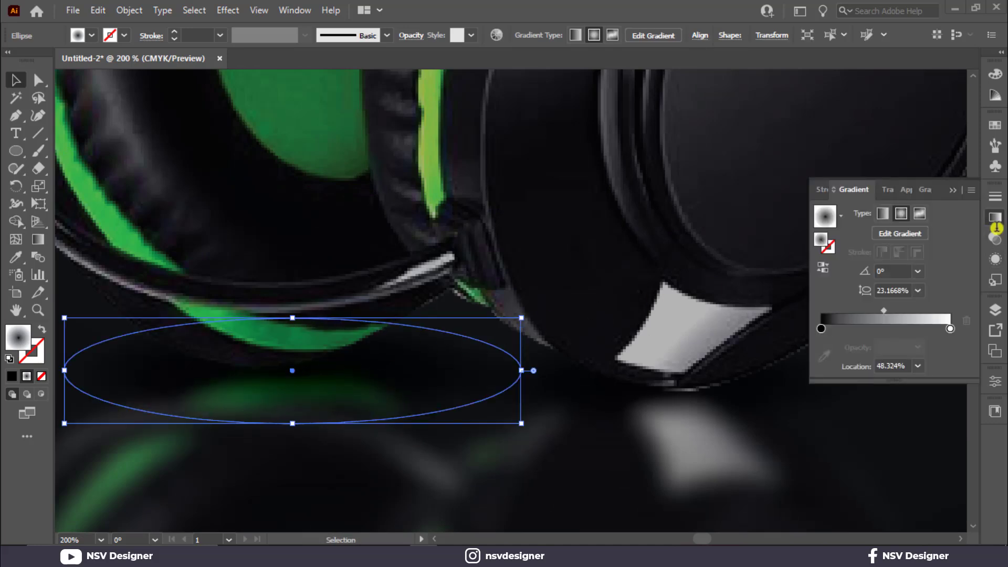
drag(824, 329, 898, 309)
drag(847, 330, 805, 323)
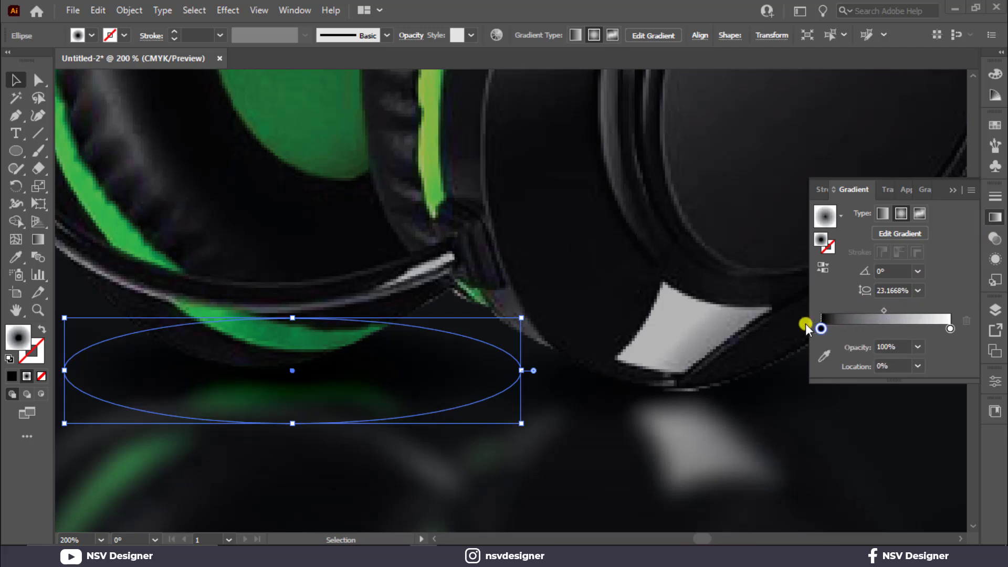
click(888, 311)
drag(887, 310, 900, 311)
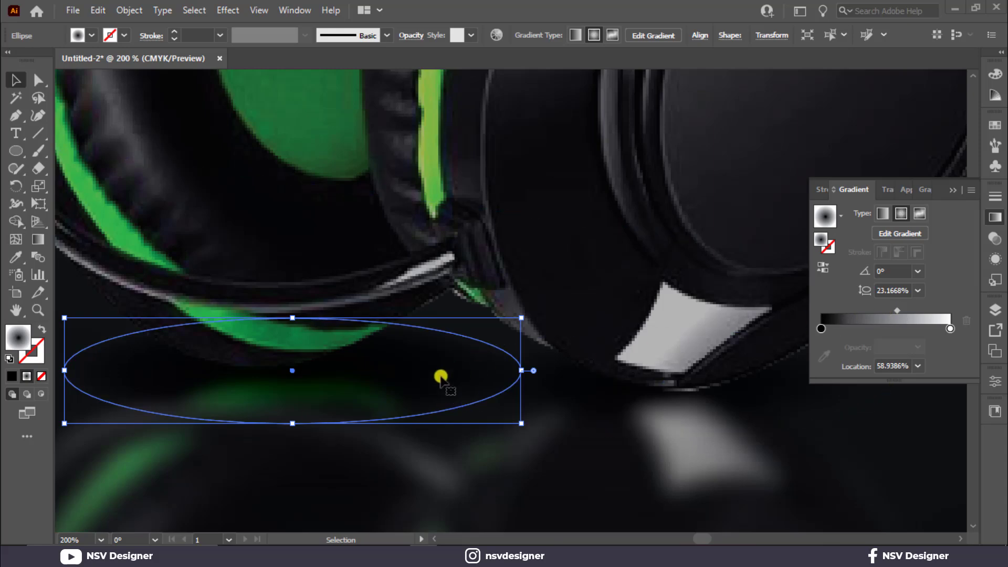
Apply a Gaussian Blur to both shadow ellipses under the ear cups
scroll(685, 415, down, 2)
shift+click(676, 409)
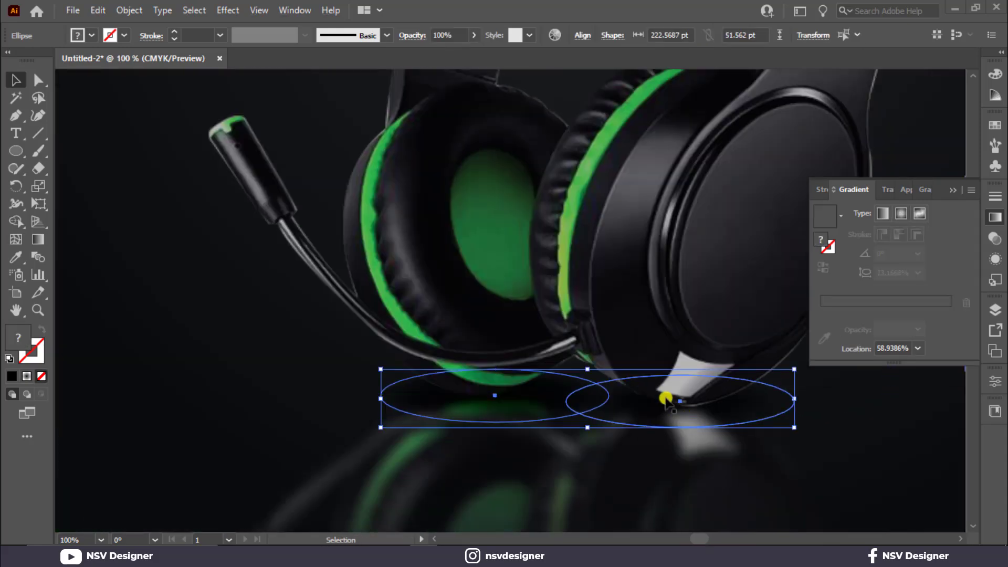
click(228, 10)
mouse_move(270, 260)
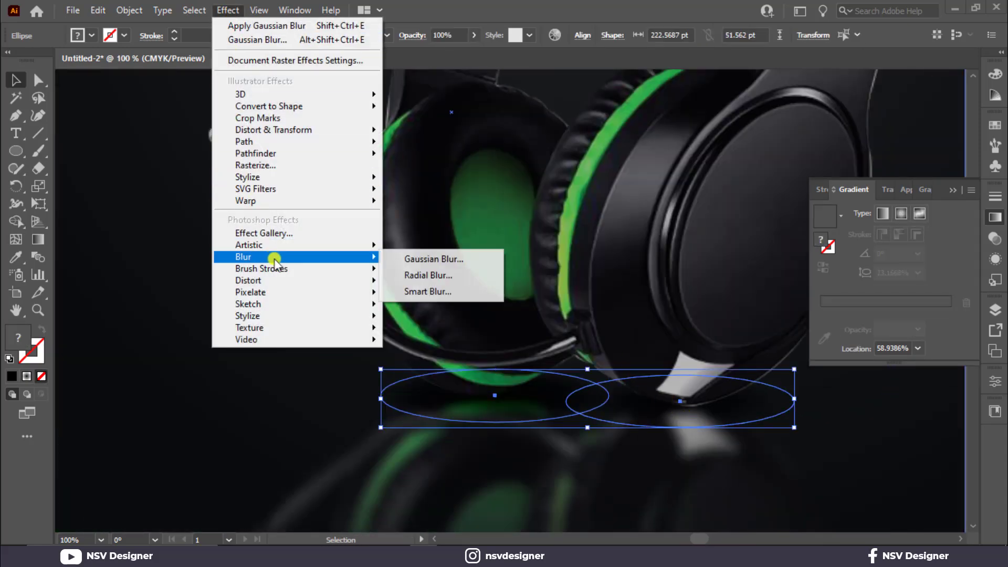
click(443, 259)
drag(581, 134, 590, 133)
click(604, 170)
click(954, 190)
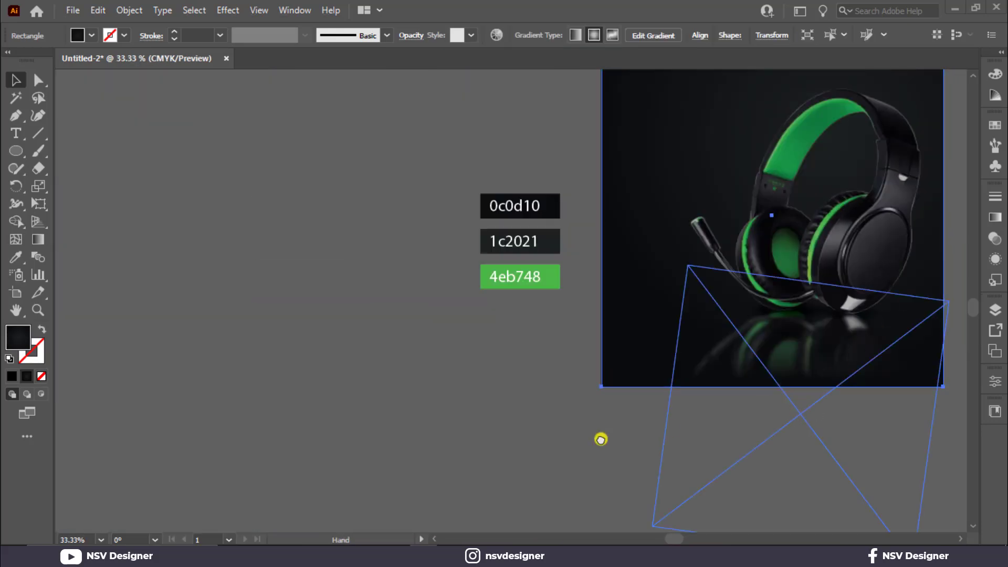
Duplicate the front ear cup's blurred shadow as a wide, flat ellipse extending past the poster's right edge
drag(819, 399, 516, 457)
key(ctrl+0)
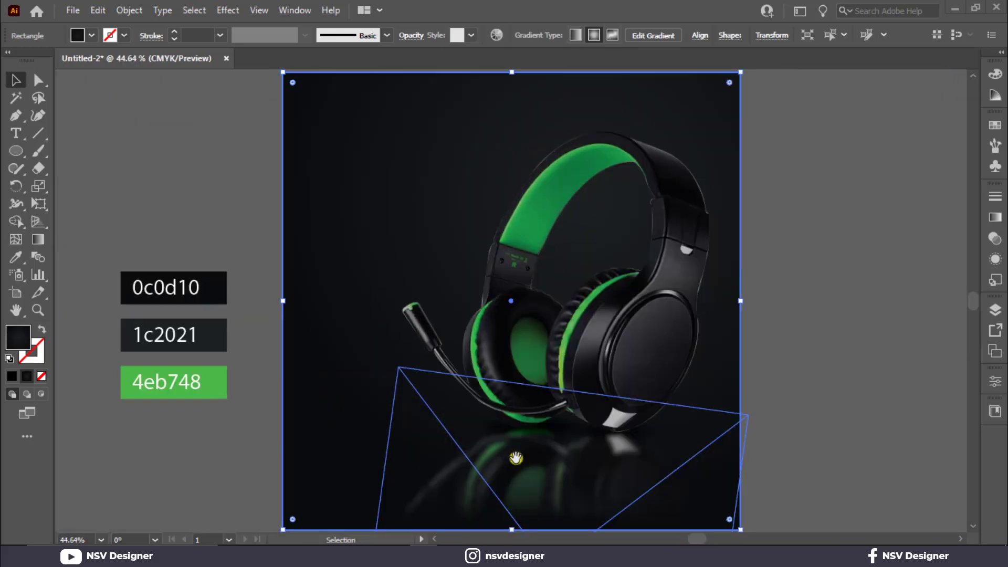
click(908, 395)
drag(651, 436, 845, 423)
click(789, 380)
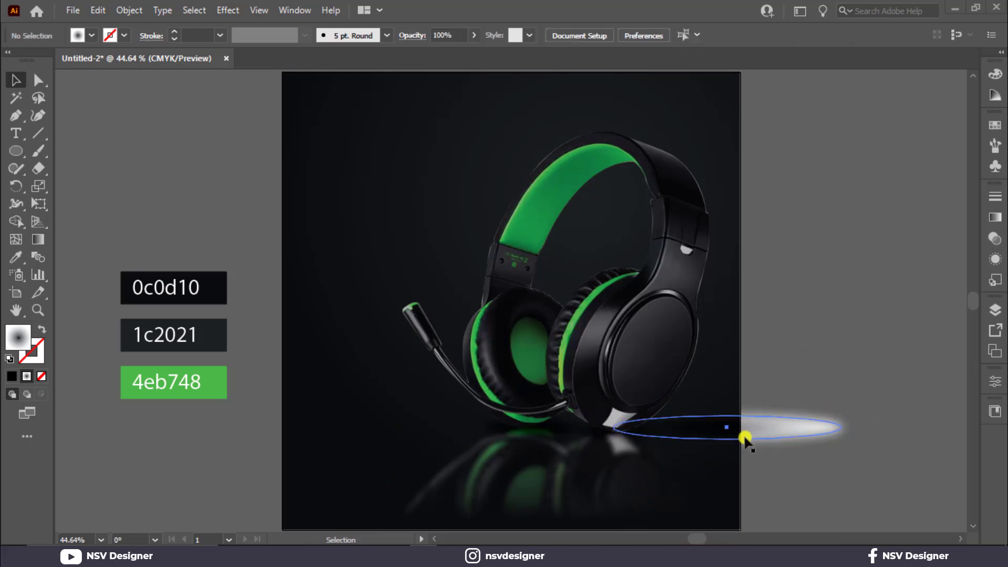
click(725, 434)
Shift the wide shadow ellipse's gradient midpoint to about 46%
click(995, 219)
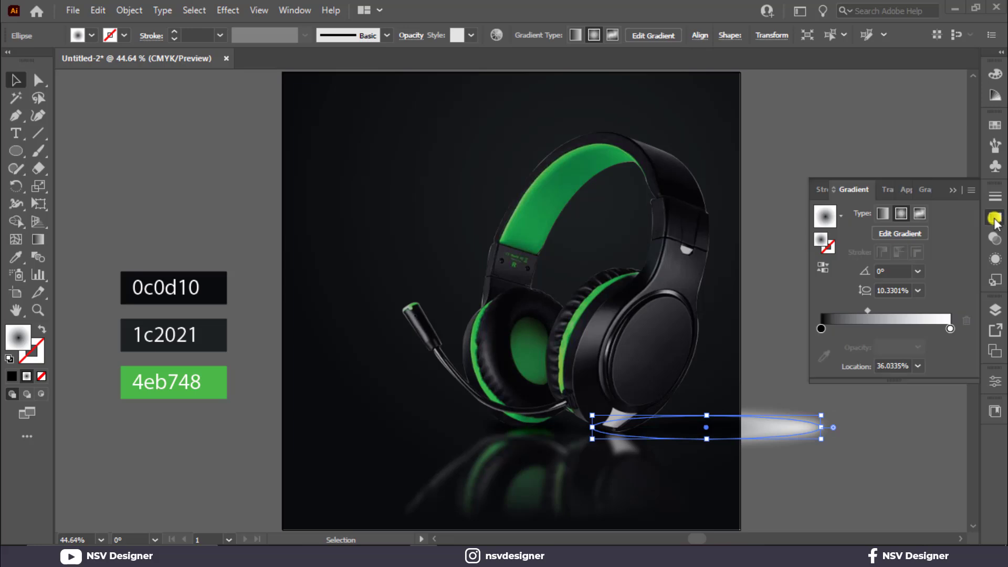
drag(870, 309, 893, 311)
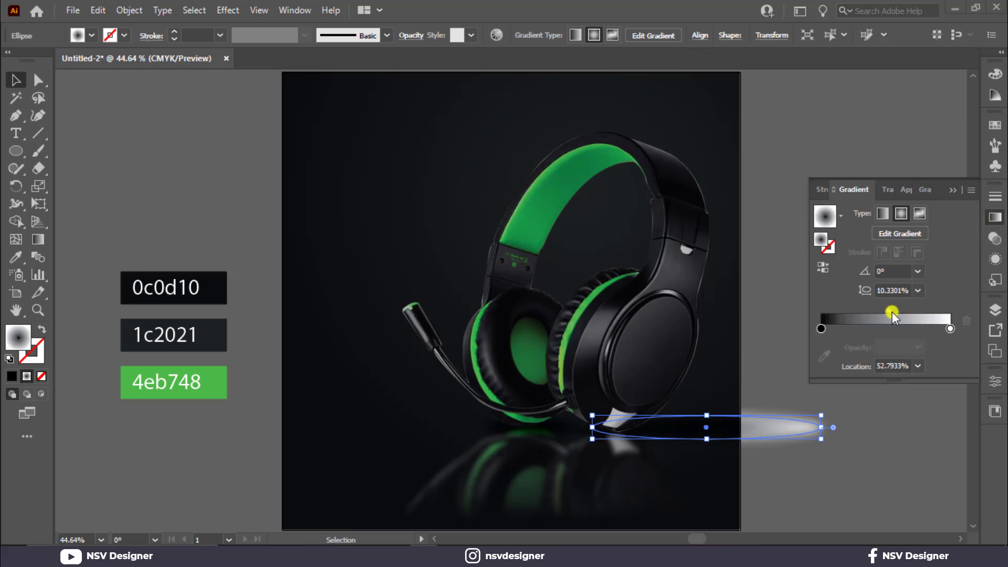
click(887, 189)
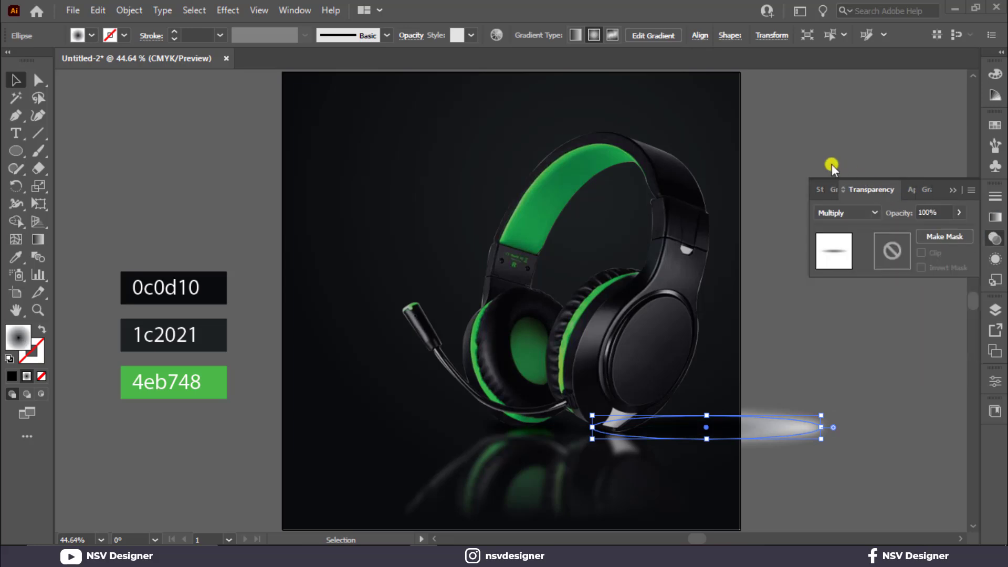
click(772, 310)
click(747, 419)
click(834, 190)
drag(886, 313, 874, 316)
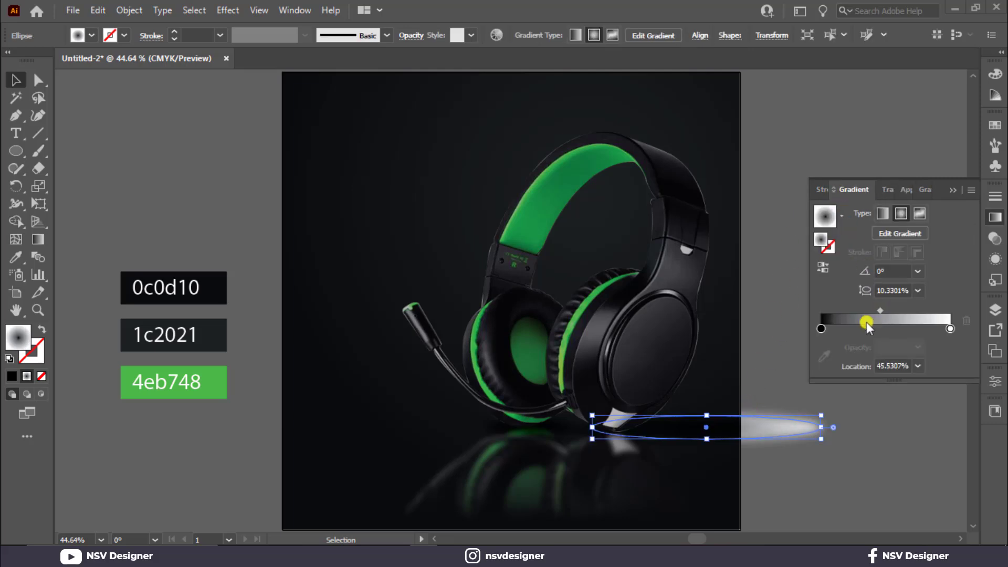
Stretch the wide shadow ellipse taller and move it slightly toward the headphones
drag(709, 440, 706, 456)
click(819, 471)
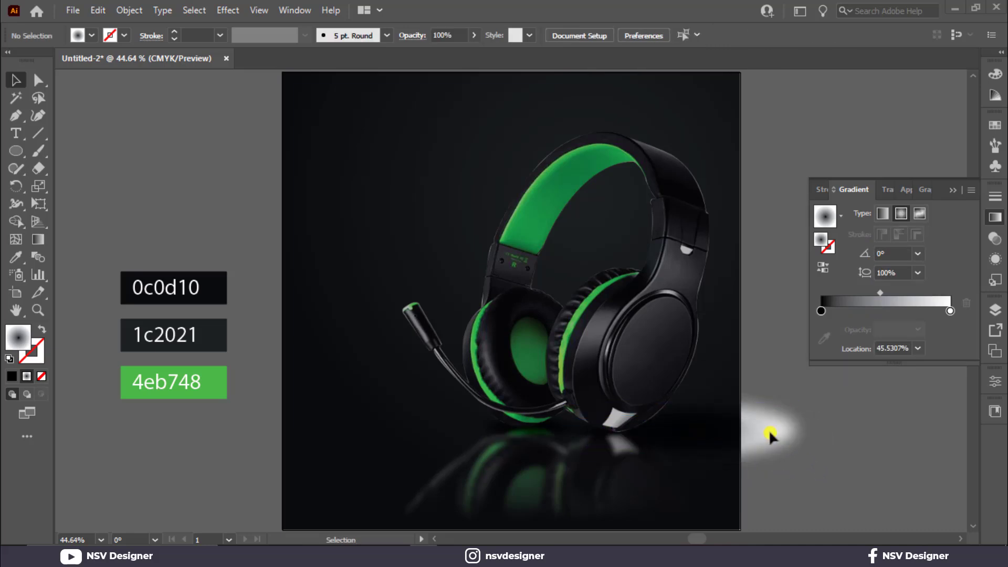
click(767, 422)
click(875, 410)
click(949, 190)
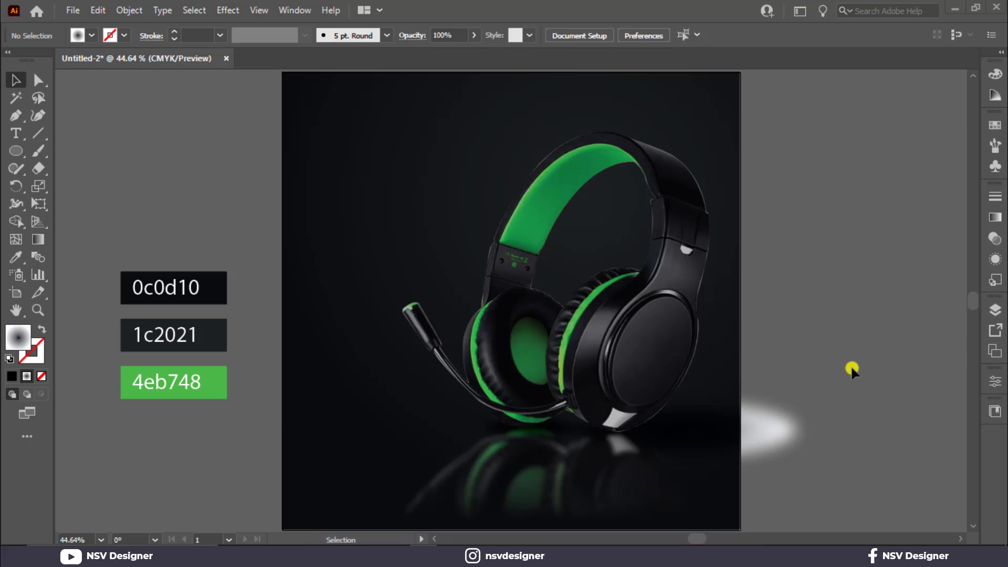
Unlock all objects and create a 1000 × 1000 pt rectangle
key(ctrl+alt+2)
click(828, 320)
key(m)
click(267, 163)
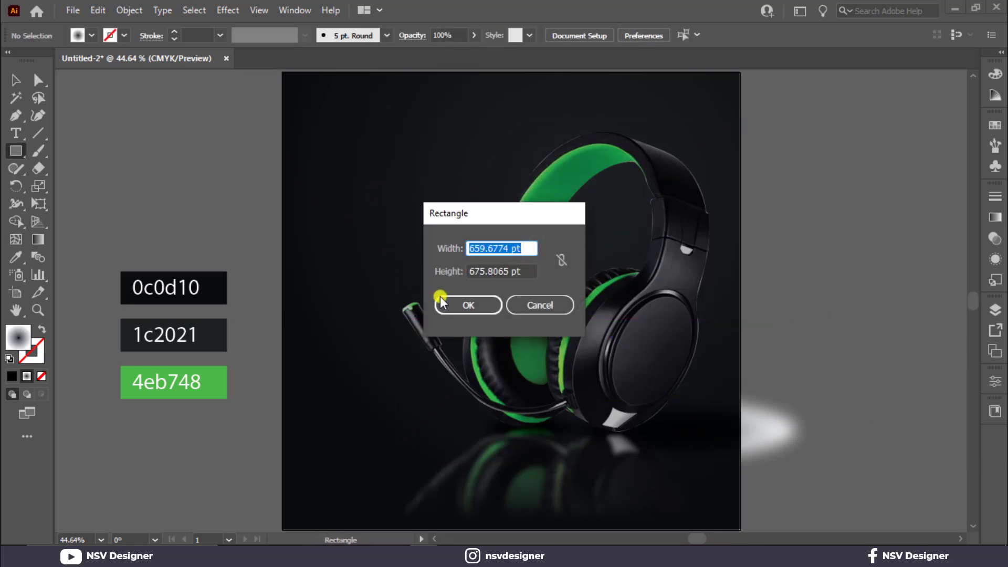
text(1000)
key(Tab)
text(100)
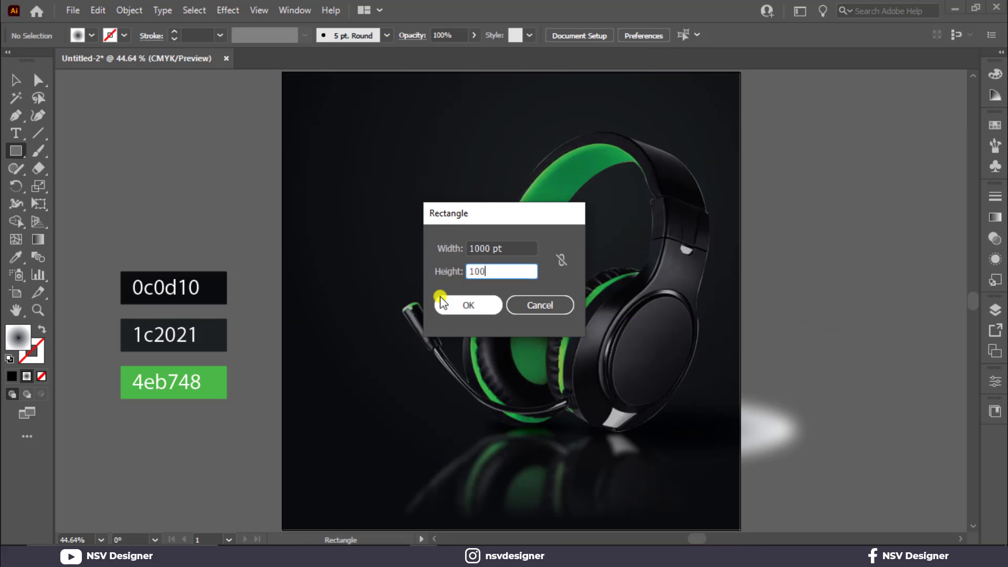
text(0)
click(441, 299)
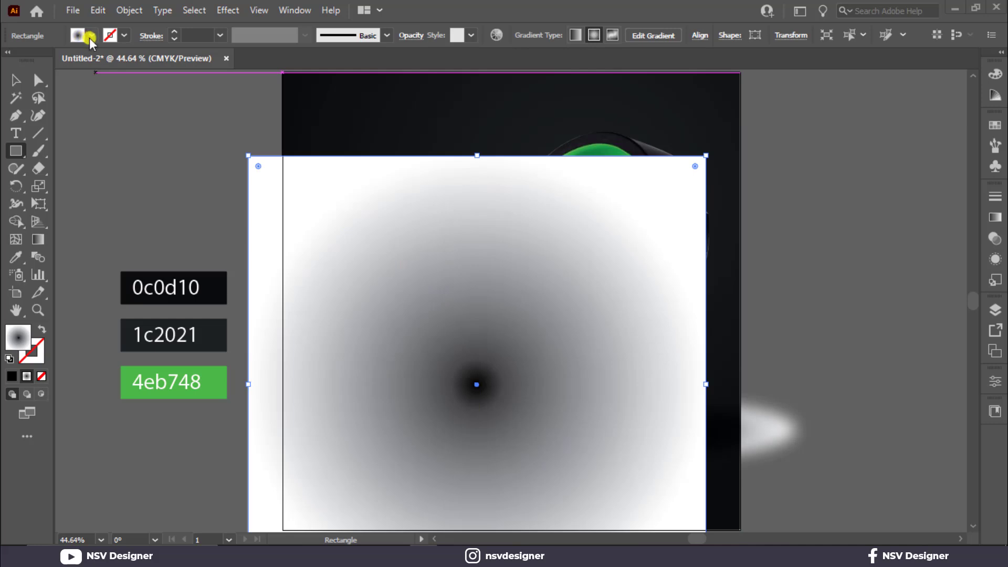
Fill the new square with the 0c0d10 swatch colour and align it to the artboard's horizontal centre and top edge
click(16, 70)
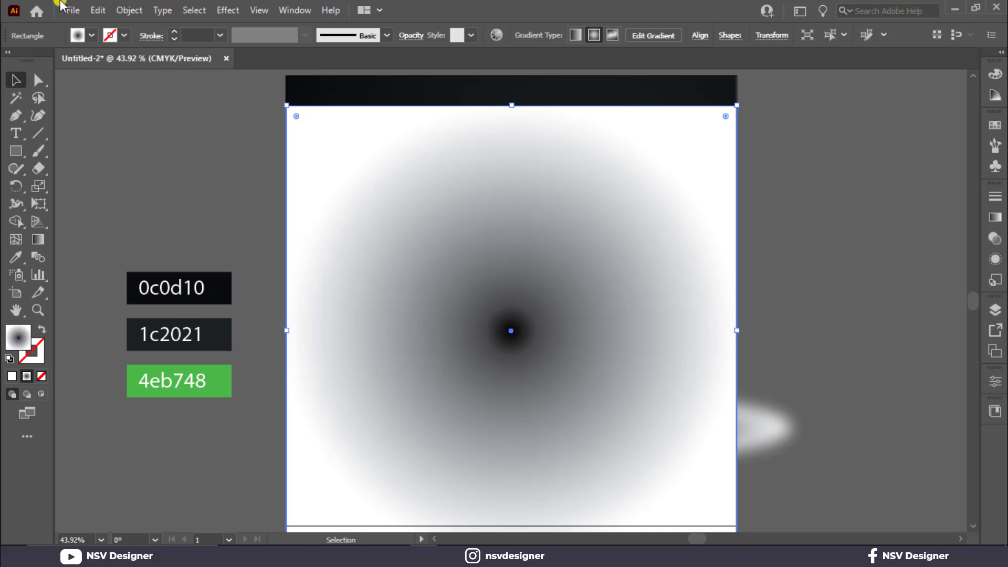
key(i)
click(225, 289)
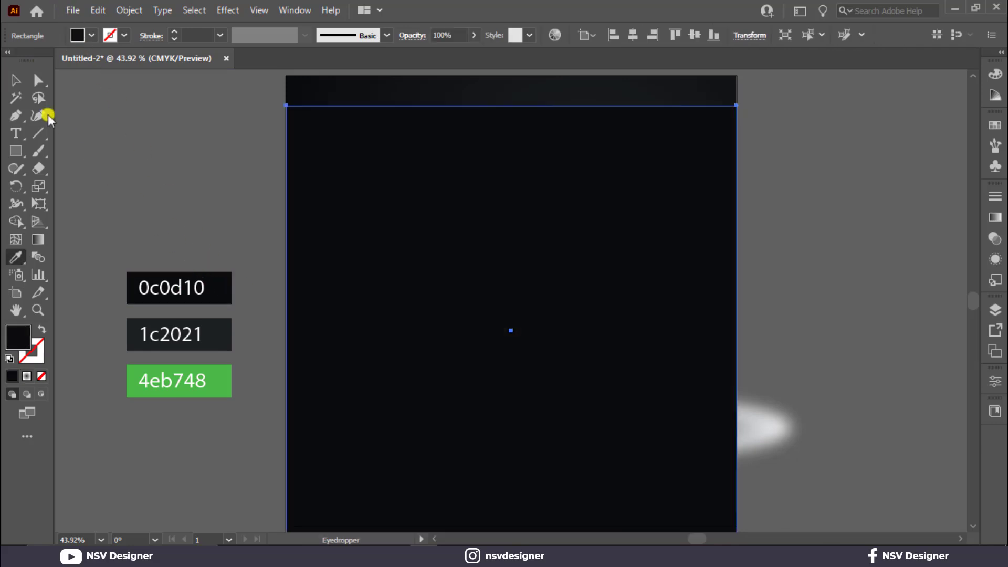
key(v)
click(677, 35)
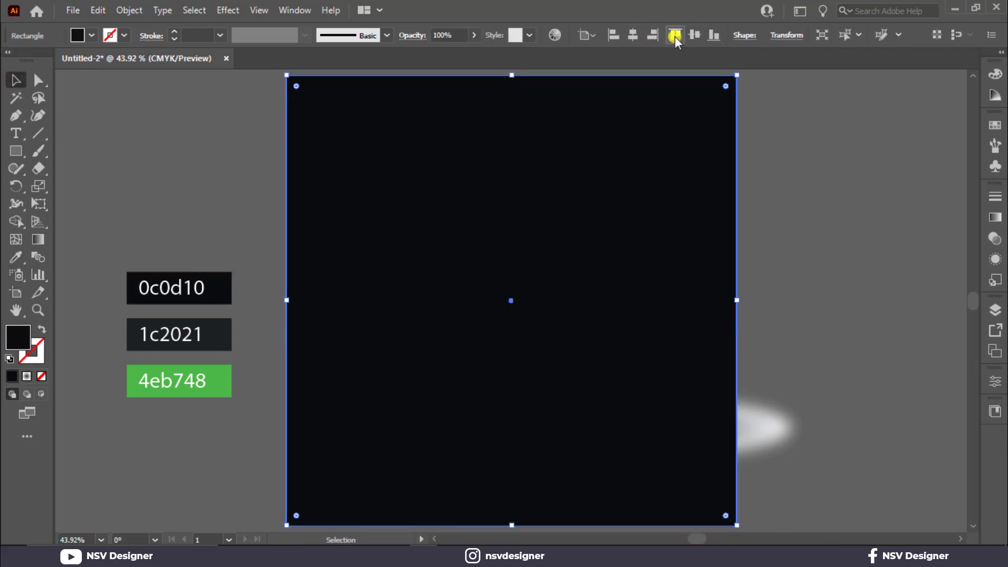
Clip all the poster artwork to the new square with a clipping mask
drag(803, 164, 290, 494)
right_click(460, 366)
click(525, 250)
click(802, 307)
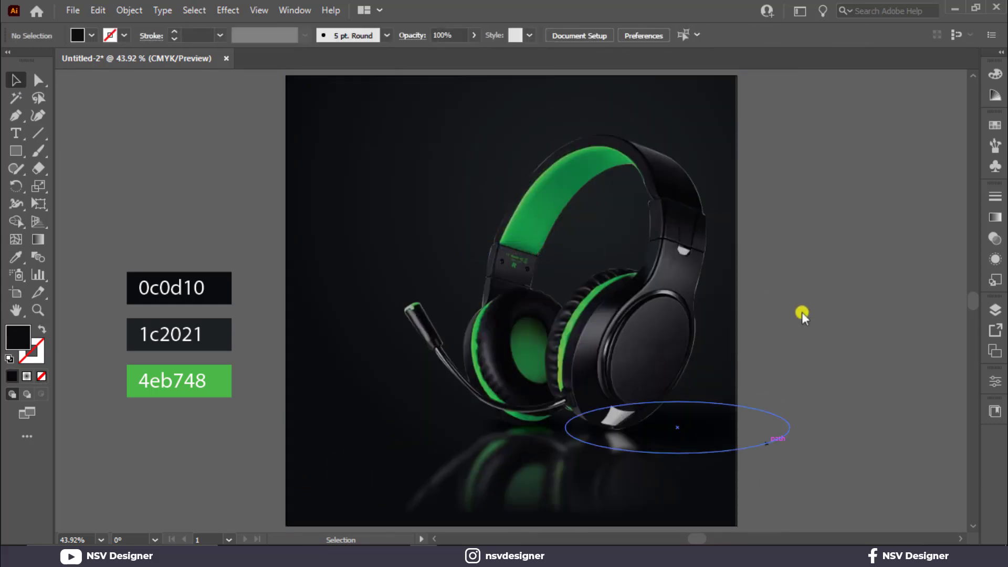
Inside the clipping group, lock the headphone image and lower the wide shadow ellipse's opacity to 46%
double_click(716, 418)
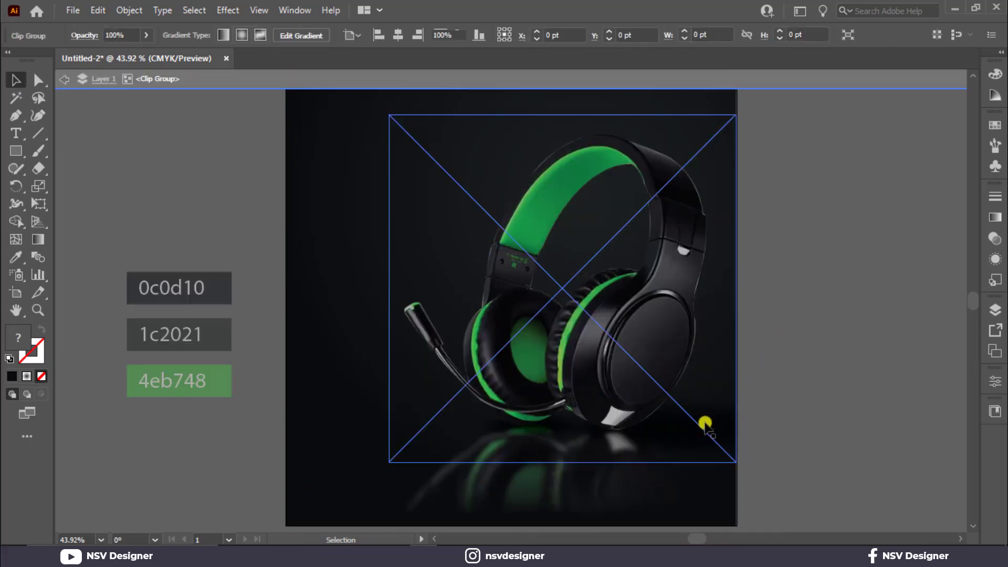
key(ctrl+2)
click(725, 442)
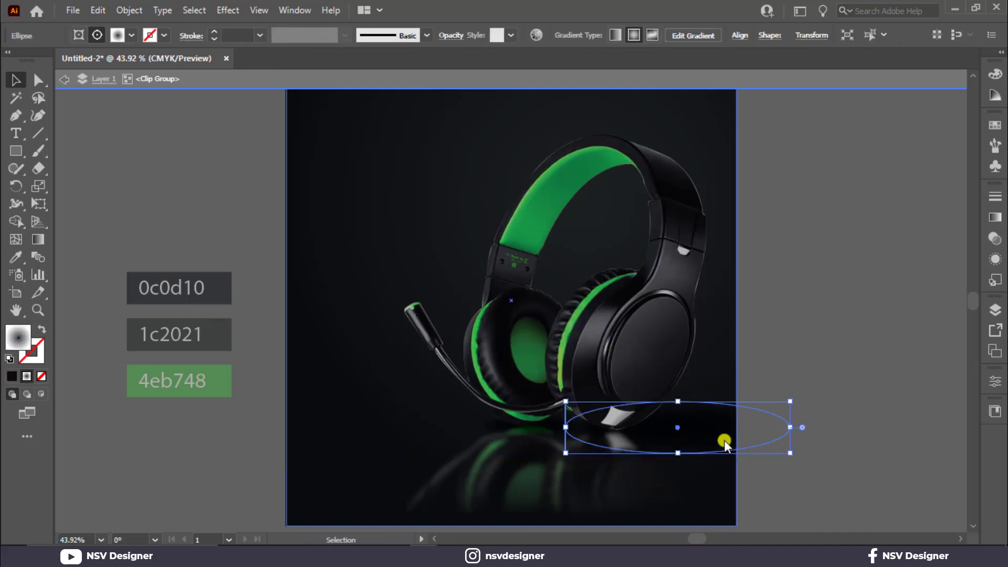
click(996, 241)
click(959, 212)
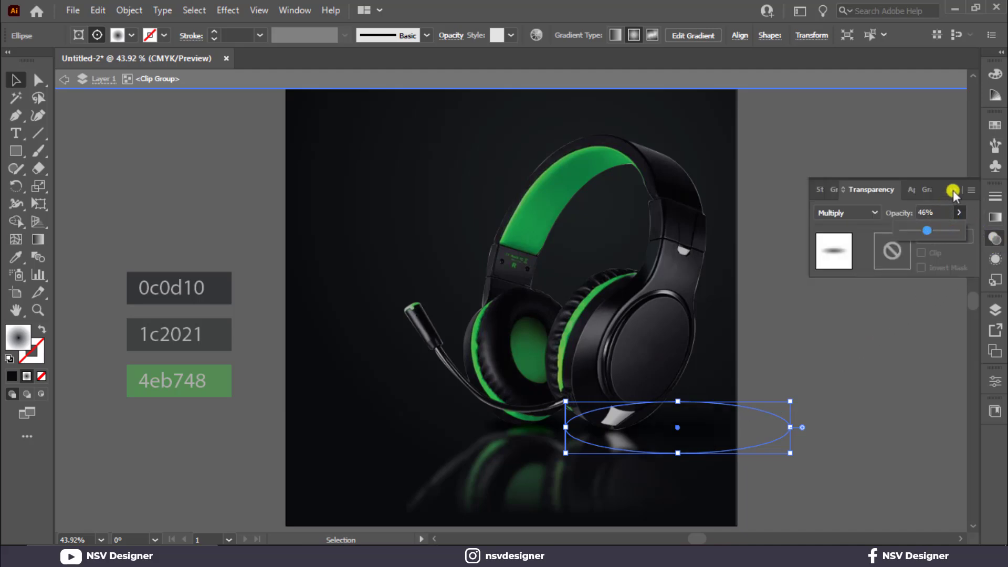
double_click(867, 185)
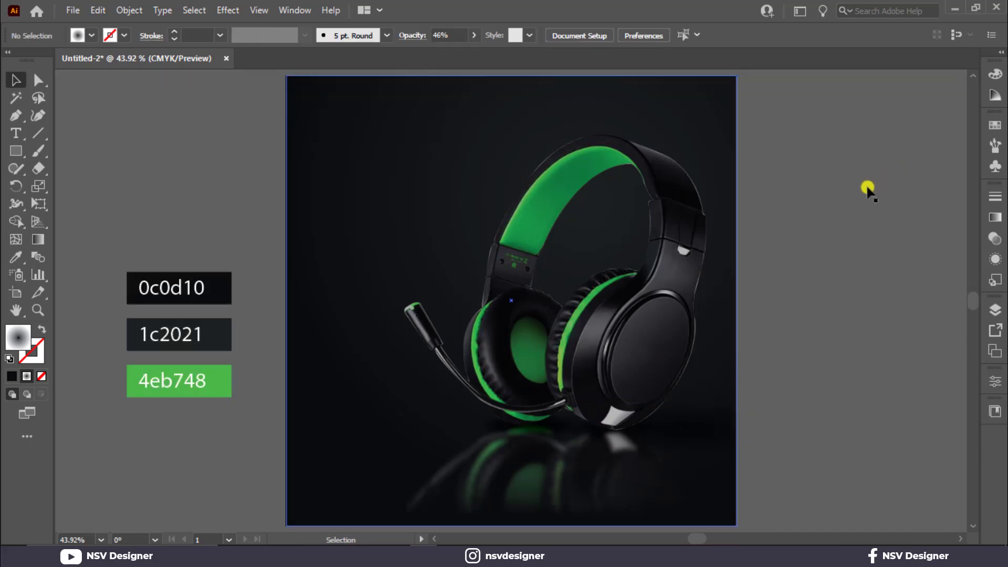
Add the text "NEW ARRIVAL" beside the poster, above the colour swatches
click(18, 134)
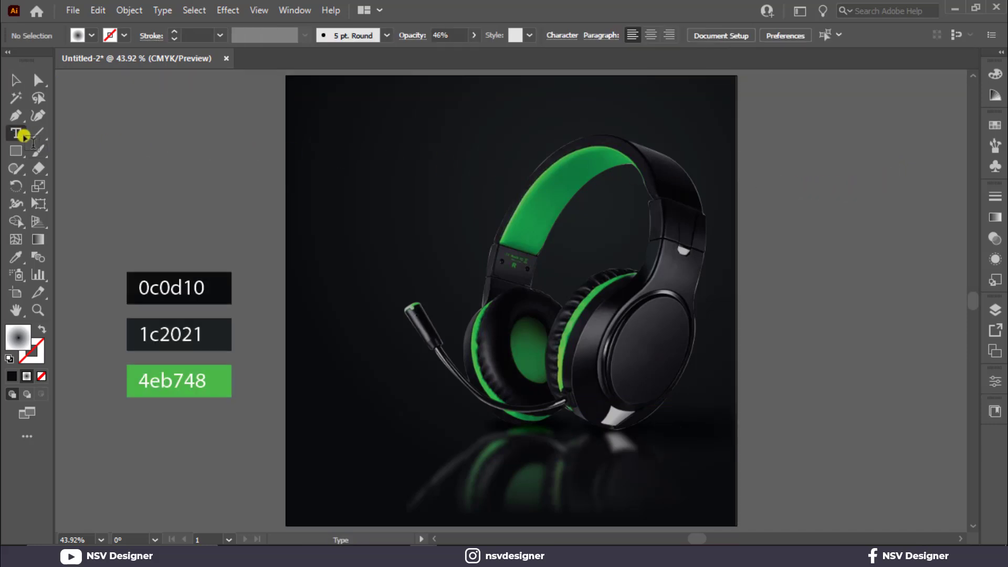
click(174, 146)
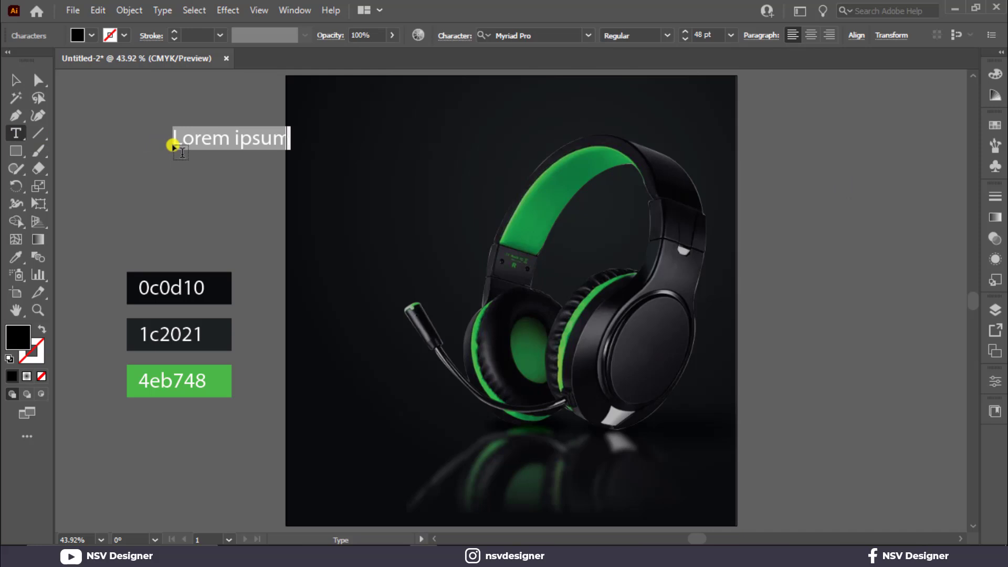
text(NEW ARRIVAL)
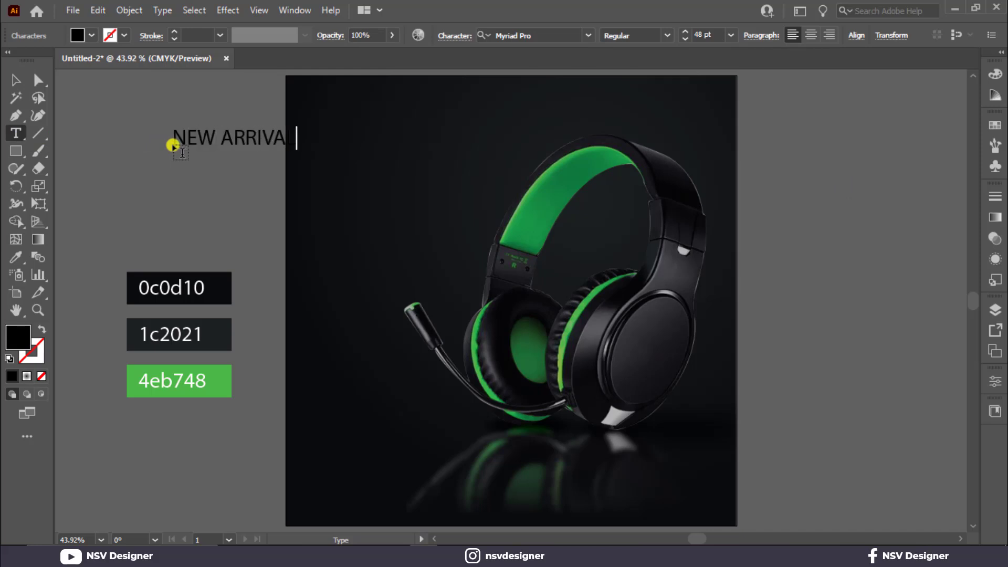
key(Escape)
Set the NEW ARRIVAL text's font to Evogria
click(543, 36)
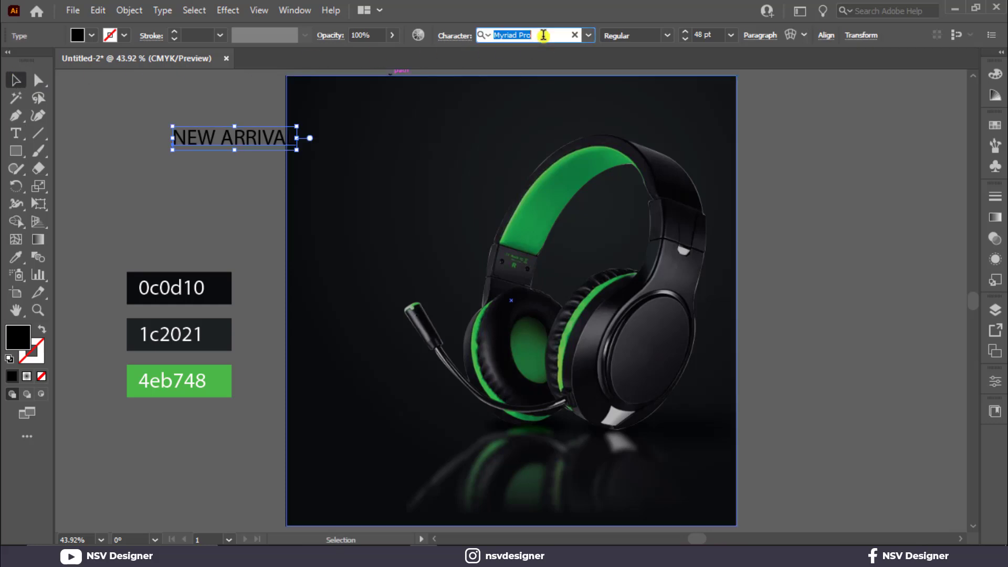
text(ev)
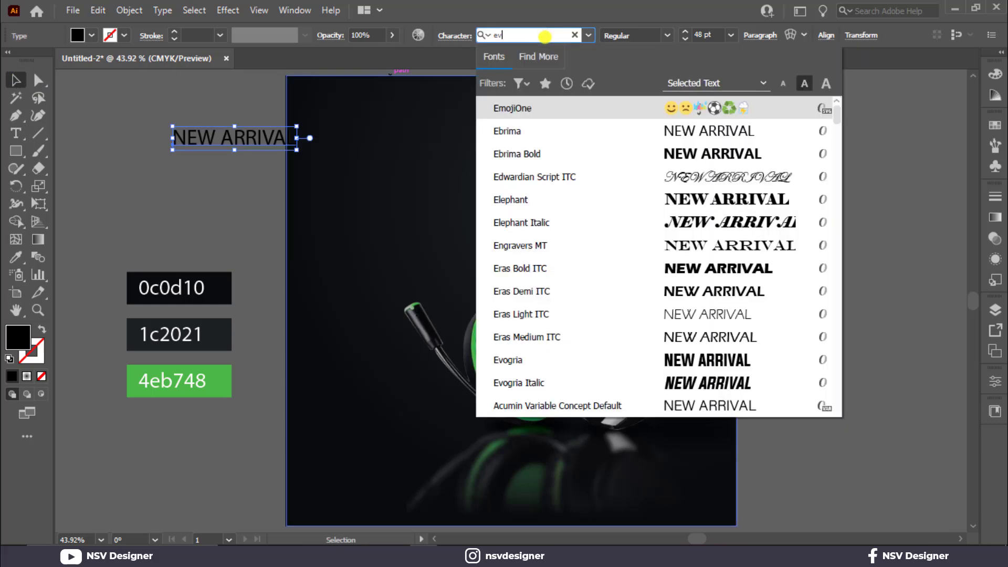
click(712, 110)
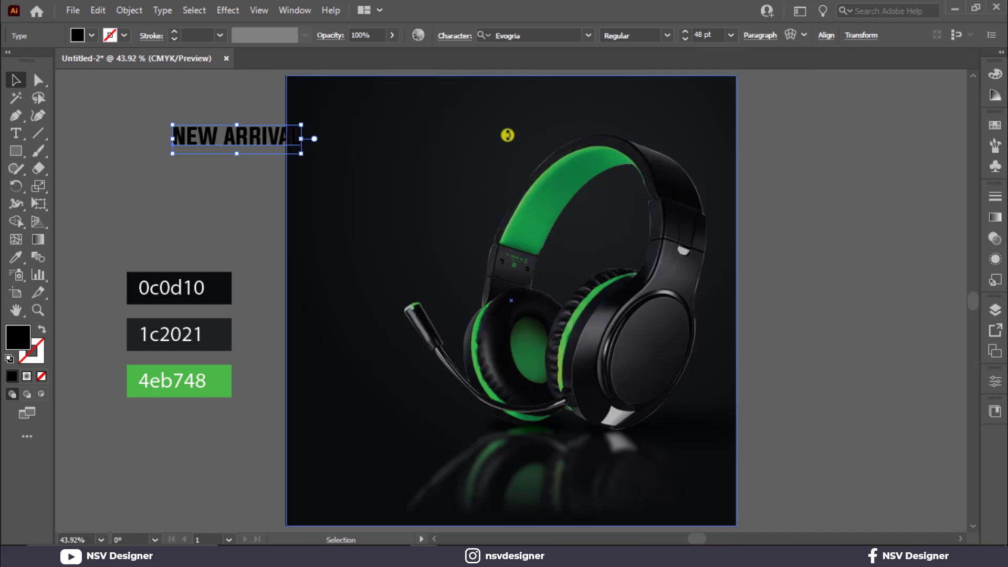
Move the NEW ARRIVAL text onto the poster's upper area and fill it white
drag(304, 156, 437, 145)
click(92, 35)
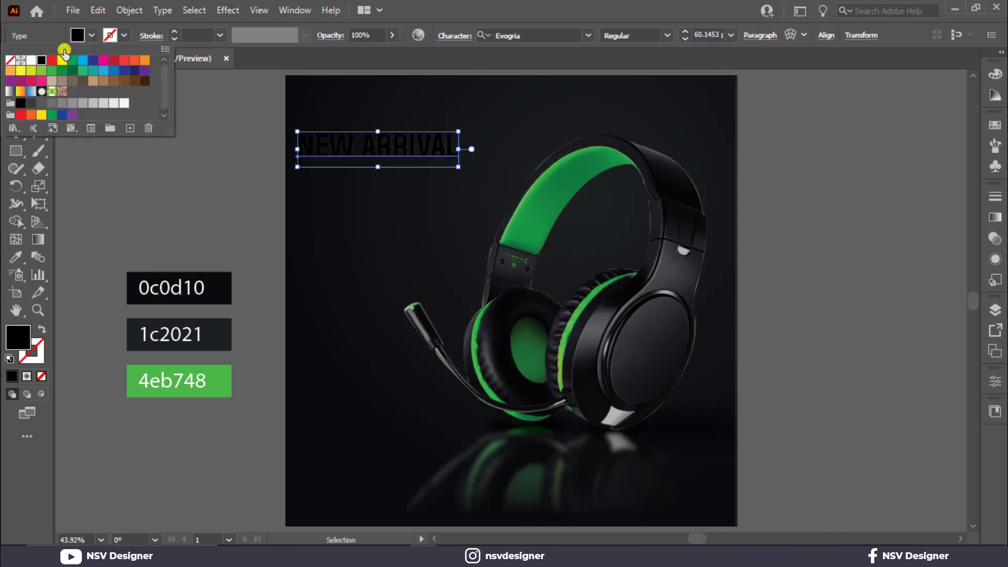
click(31, 59)
click(356, 164)
click(356, 164)
Set the headline's font to Montserrat ExtraBold and scale it down to about 50 pt, left of the headphone
click(550, 36)
text(mon)
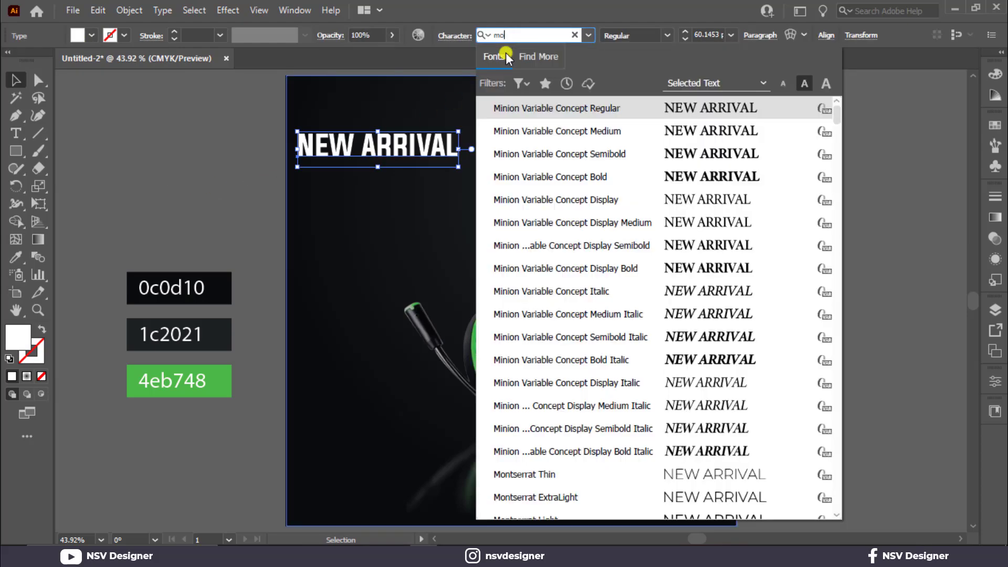
key(Down)
key(Down)
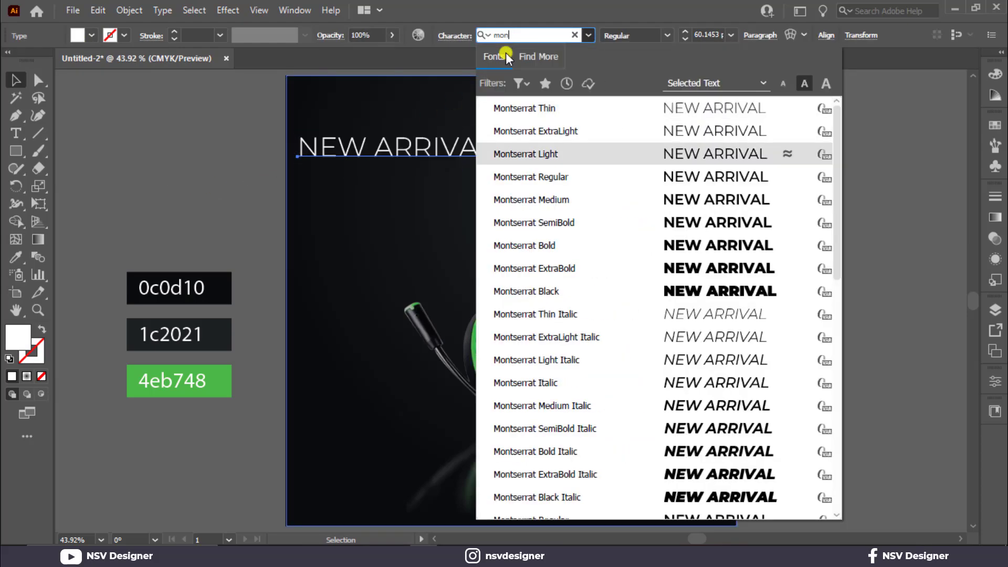
click(699, 267)
drag(507, 163, 470, 159)
Duplicate the NEW ARRIVAL headline directly below itself and change the copy's text to "HEADPHONE"
drag(393, 141, 381, 184)
double_click(380, 185)
key(ctrl+a)
text(HEADPHONE)
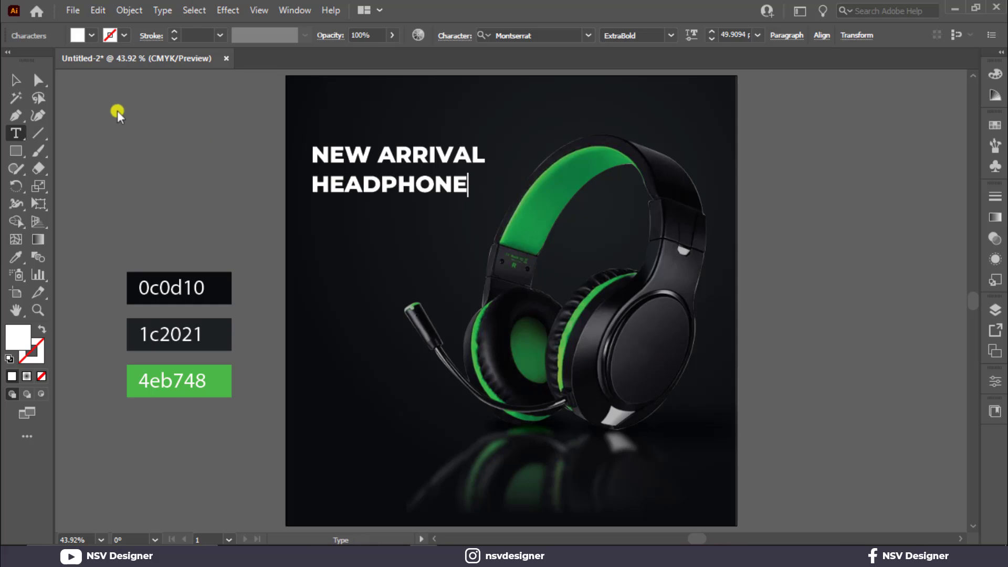
Enlarge HEADPHONE to about 61.5 pt and shrink NEW ARRIVAL to about 36 pt, placed just above it
click(15, 79)
drag(468, 198, 494, 214)
click(473, 152)
drag(483, 146, 439, 150)
drag(353, 152, 355, 160)
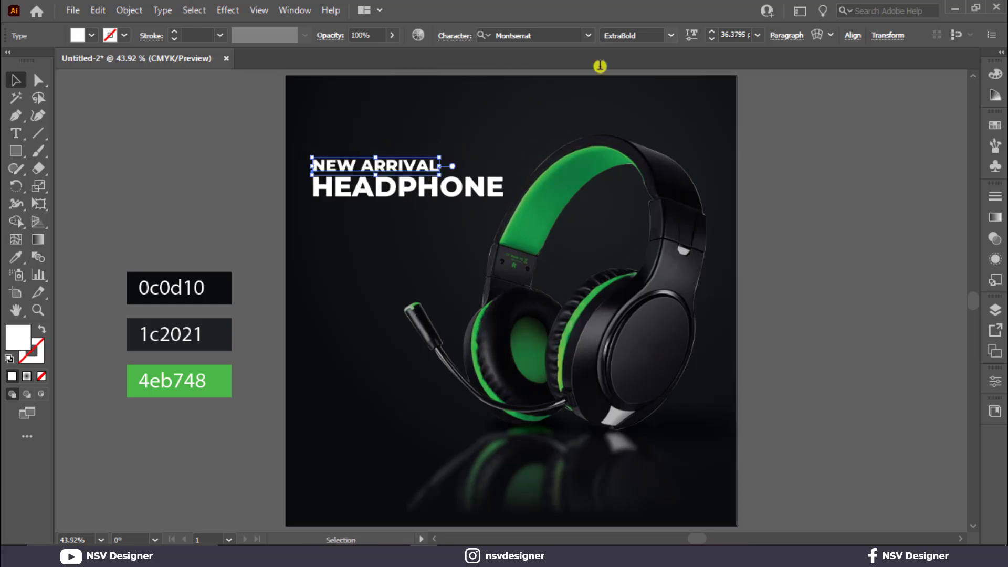
Set NEW ARRIVAL to Montserrat Medium and fill HEADPHONE with the 4eb748 swatch colour
click(670, 36)
click(656, 117)
click(354, 193)
key(i)
click(217, 387)
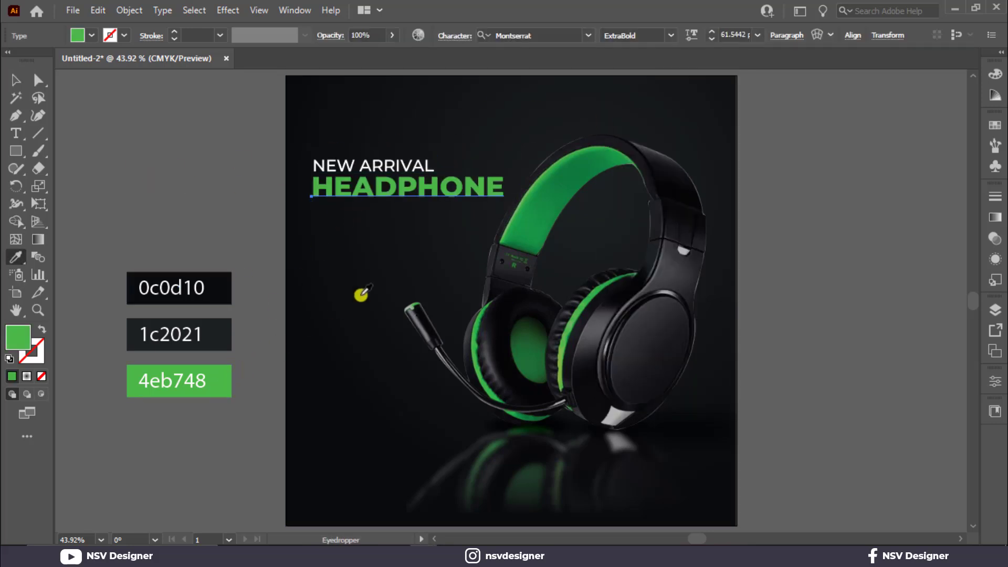
Try greens sampled from the headphone's headband on HEADPHONE, and restore its 4eb748 swatch fill
click(565, 165)
click(558, 196)
click(561, 209)
click(572, 154)
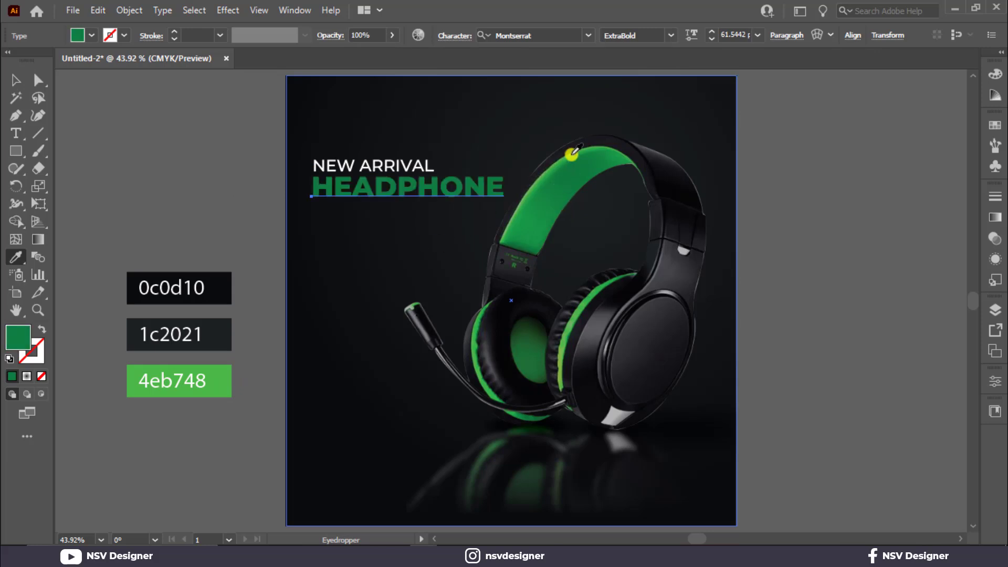
click(218, 386)
key(v)
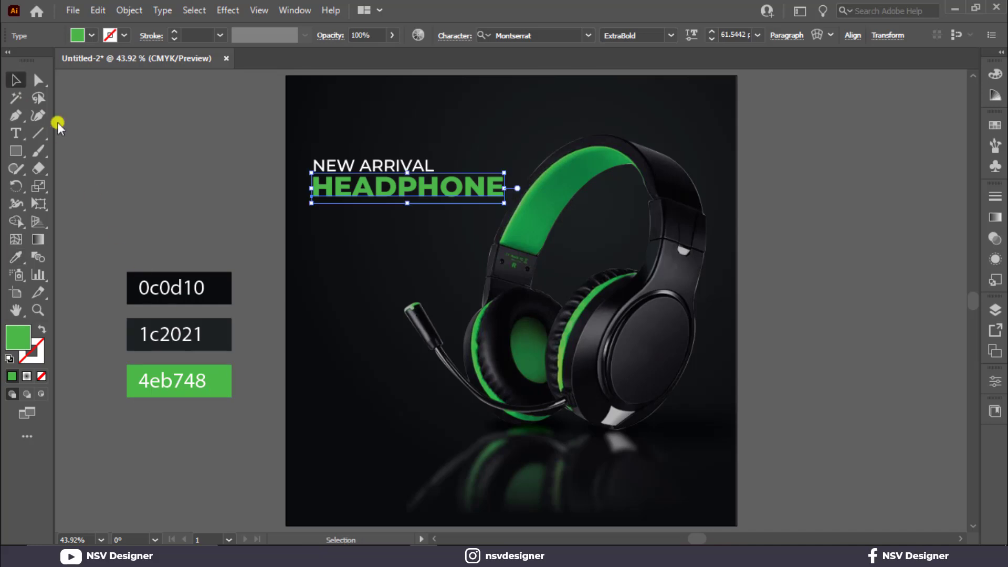
Lock the clipped poster artwork behind the text
click(124, 147)
click(348, 194)
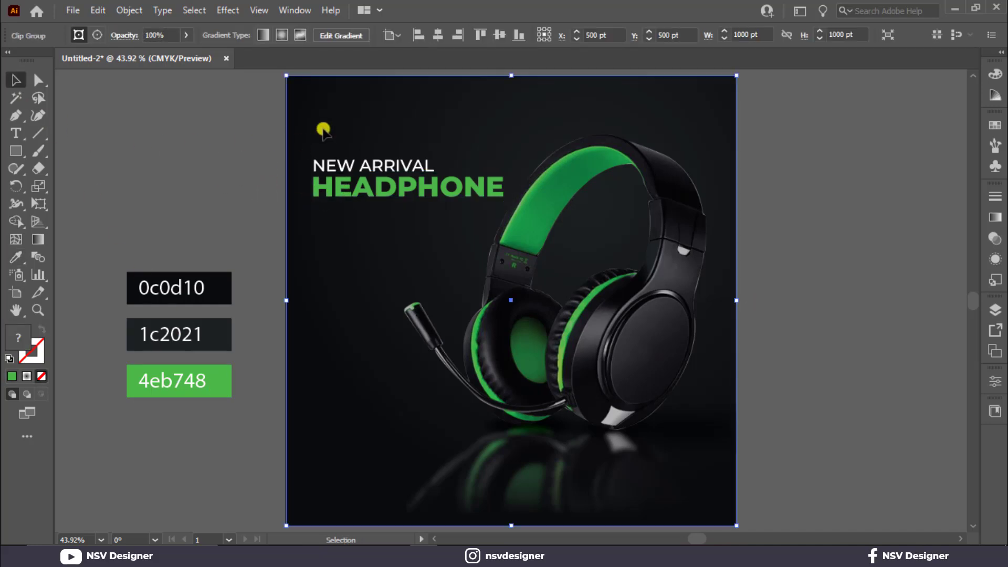
key(ctrl+2)
Duplicate NEW ARRIVAL below HEADPHONE and change the copy's text to "LATEST COLLECTION"
drag(309, 126, 324, 207)
click(241, 170)
double_click(324, 207)
key(ctrl+a)
text(L)
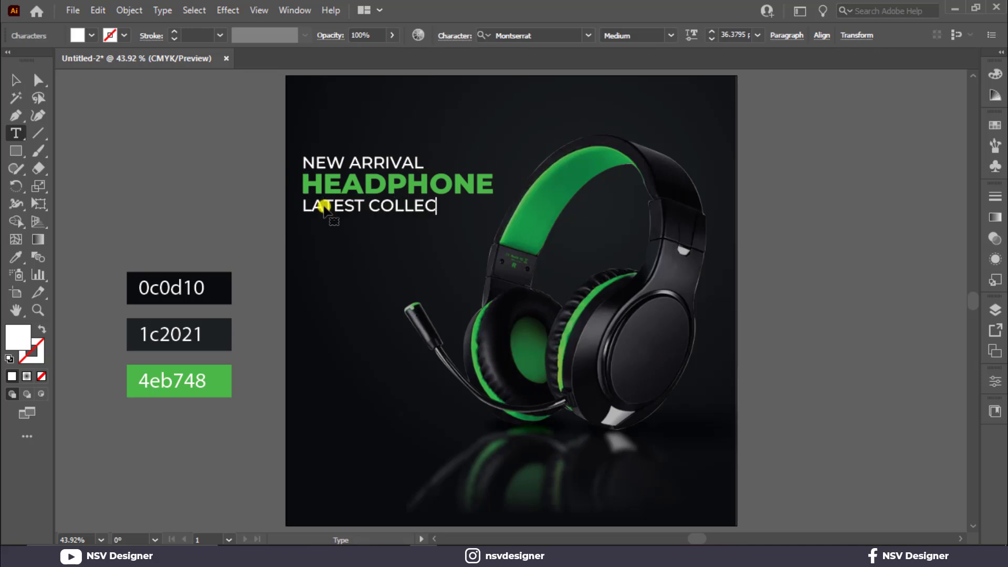
key(Escape)
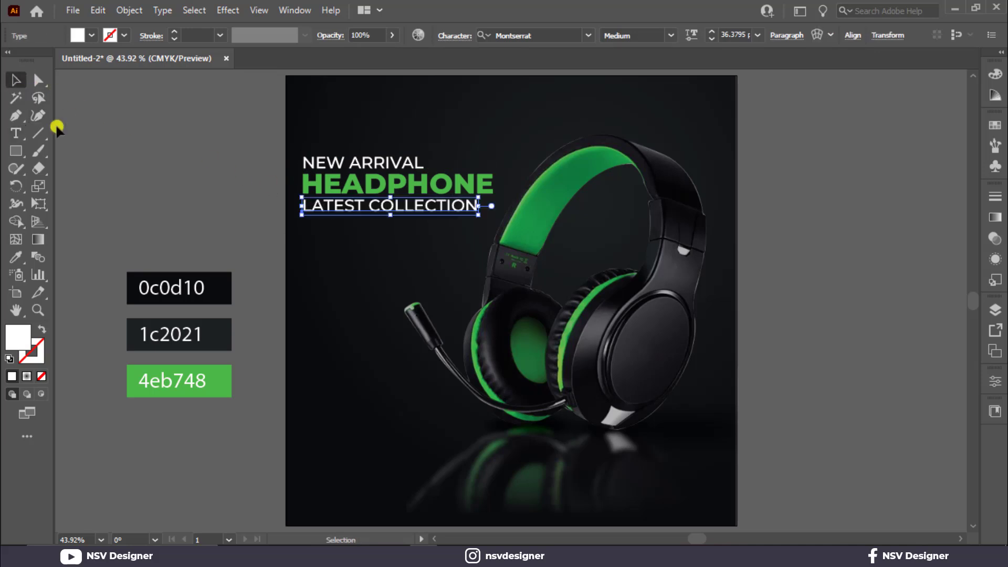
click(212, 165)
Enlarge LATEST COLLECTION to match the width of HEADPHONE
click(466, 214)
drag(478, 215, 493, 216)
click(115, 167)
click(16, 133)
drag(307, 225, 456, 273)
click(23, 80)
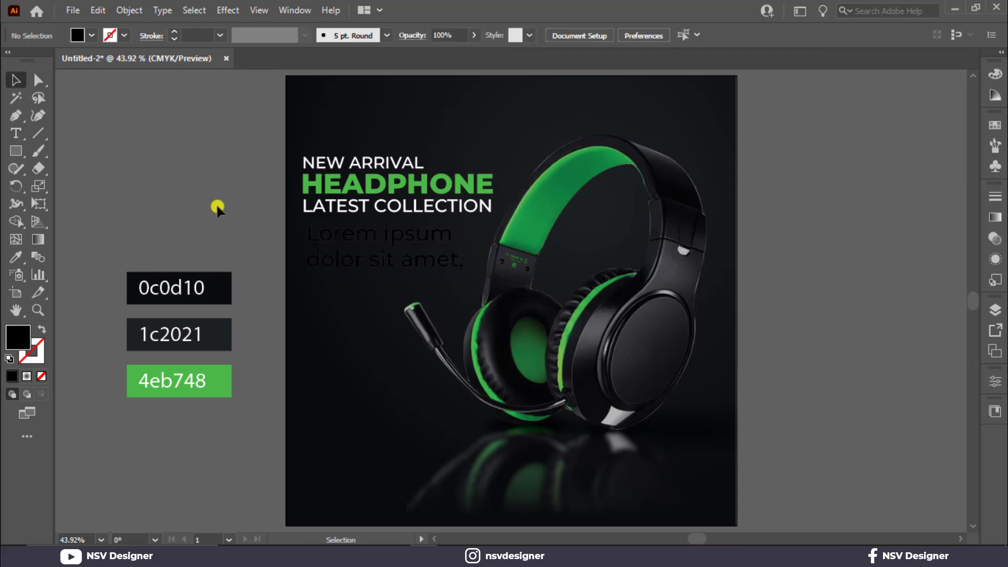
click(373, 266)
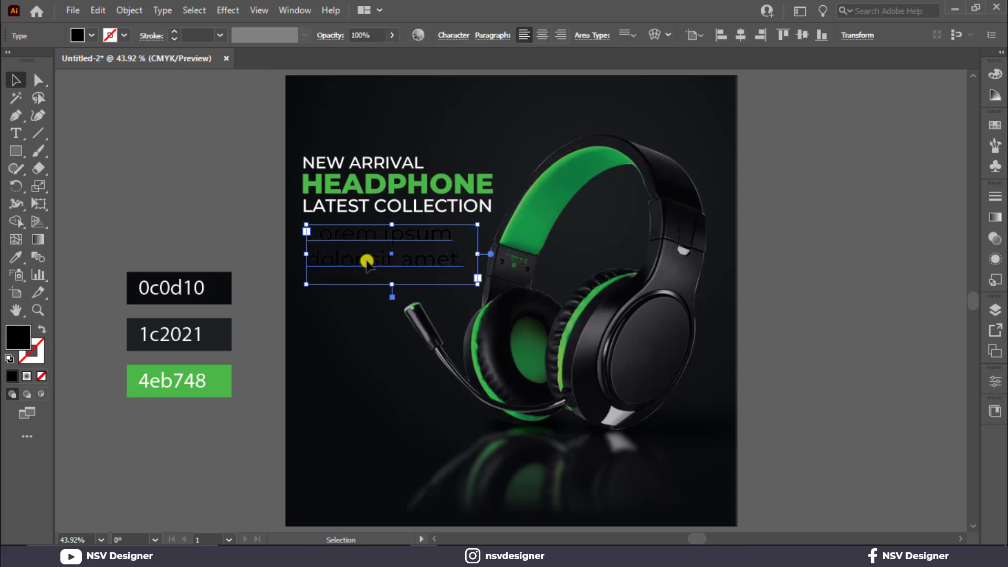
click(184, 140)
click(413, 232)
click(205, 204)
click(334, 210)
click(332, 264)
key(Delete)
Set the type size to 21 pt on a temporary placeholder text beside the poster, and delete that text
click(15, 133)
click(149, 141)
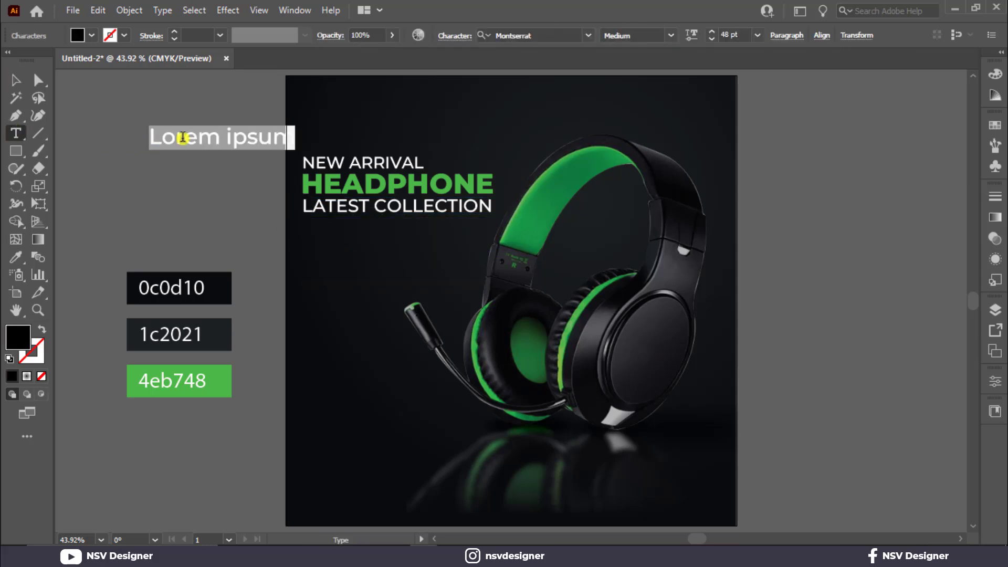
click(756, 37)
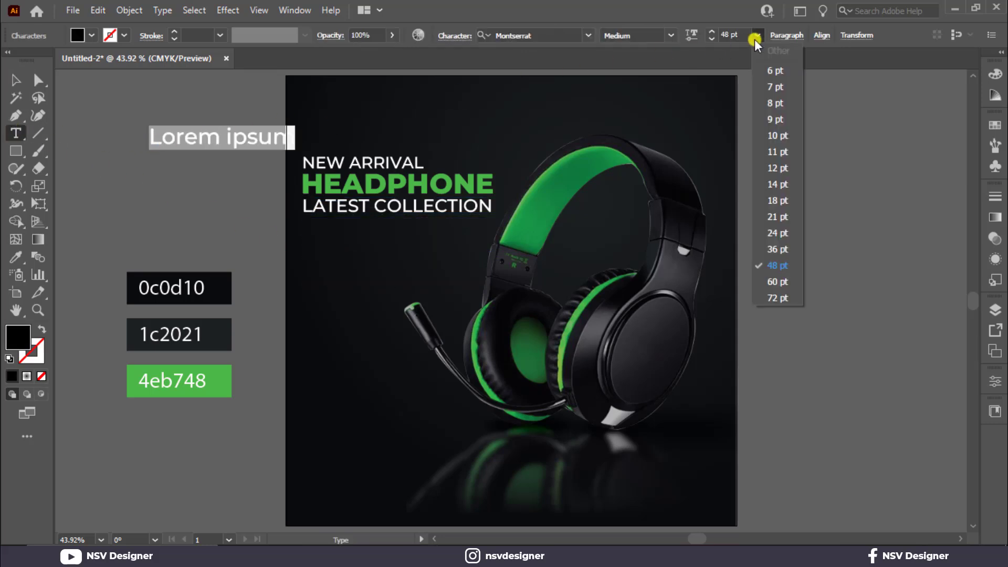
click(774, 217)
click(14, 80)
click(82, 96)
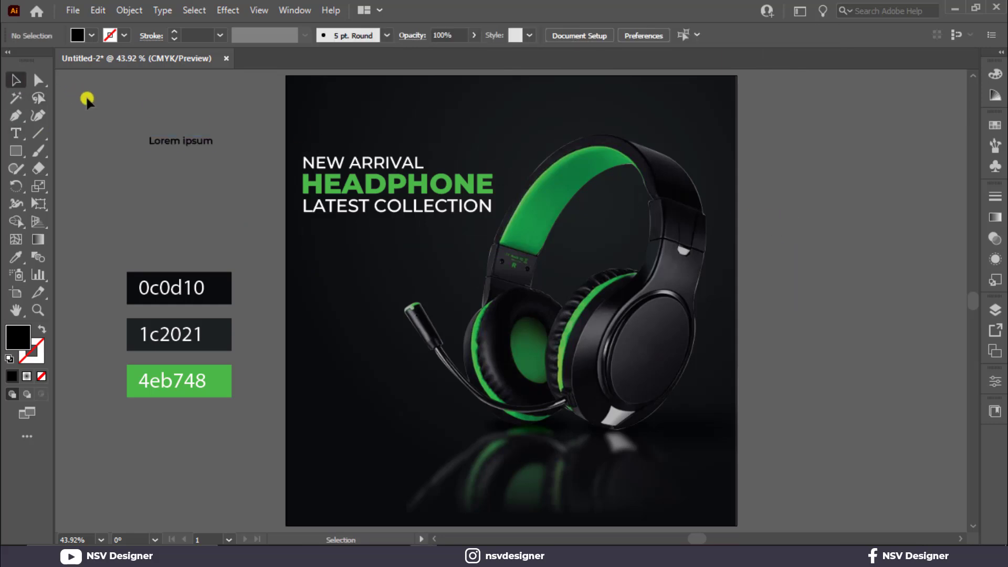
click(173, 141)
key(Delete)
Add a Lorem ipsum area text block below LATEST COLLECTION, slightly narrower than the headline
click(17, 134)
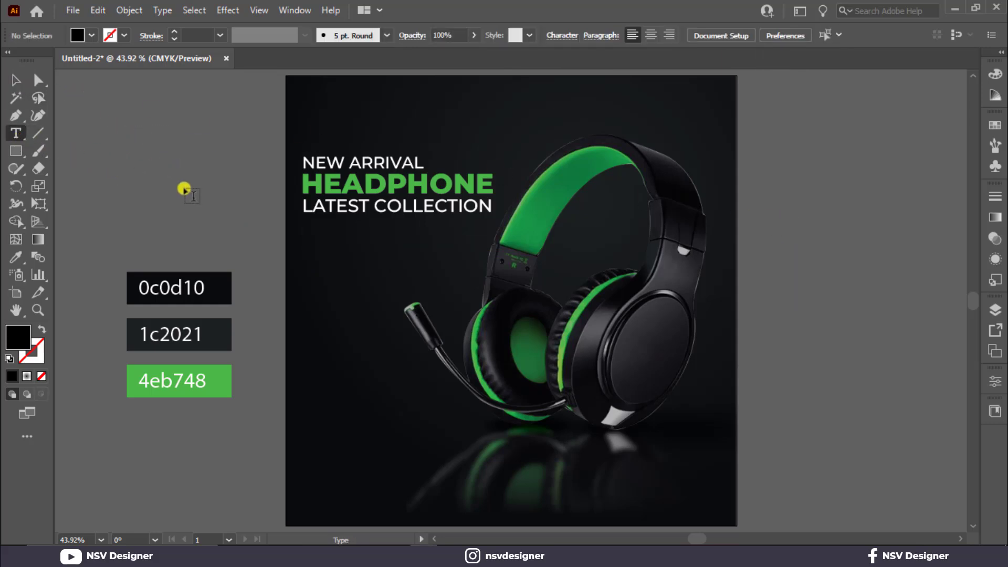
drag(303, 224, 472, 278)
click(16, 81)
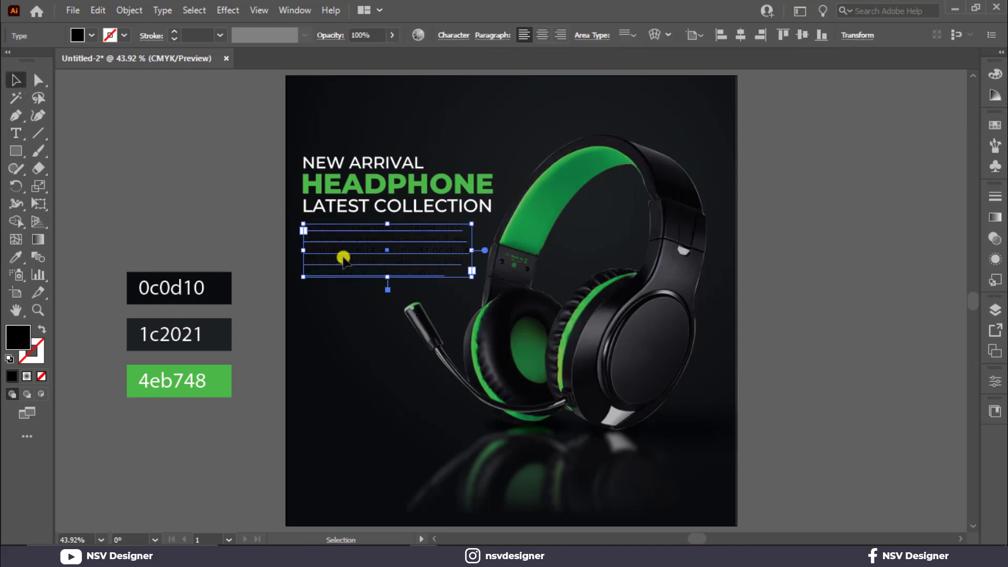
Fill the Lorem ipsum paragraph with a medium-dark grey swatch
click(78, 35)
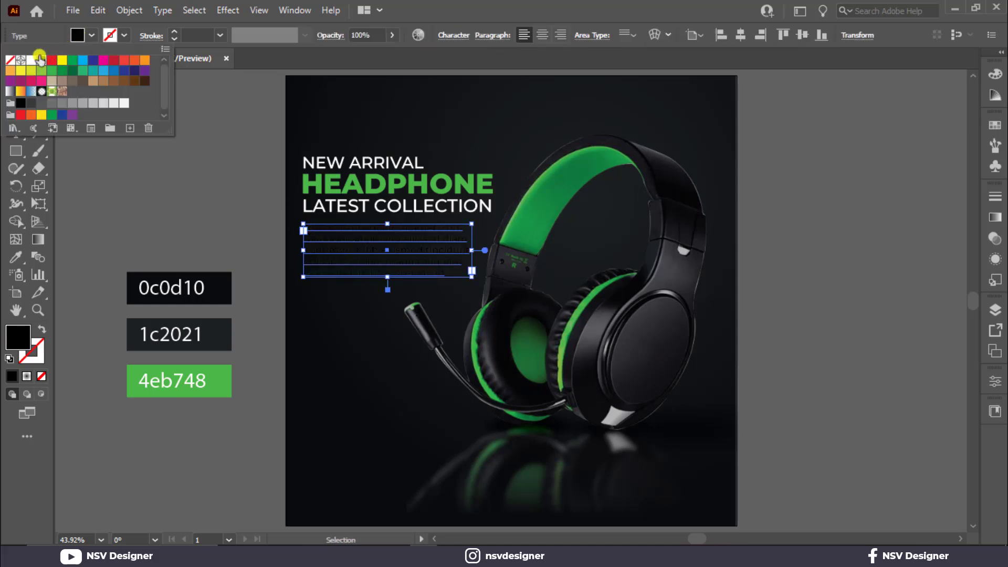
click(33, 60)
click(67, 103)
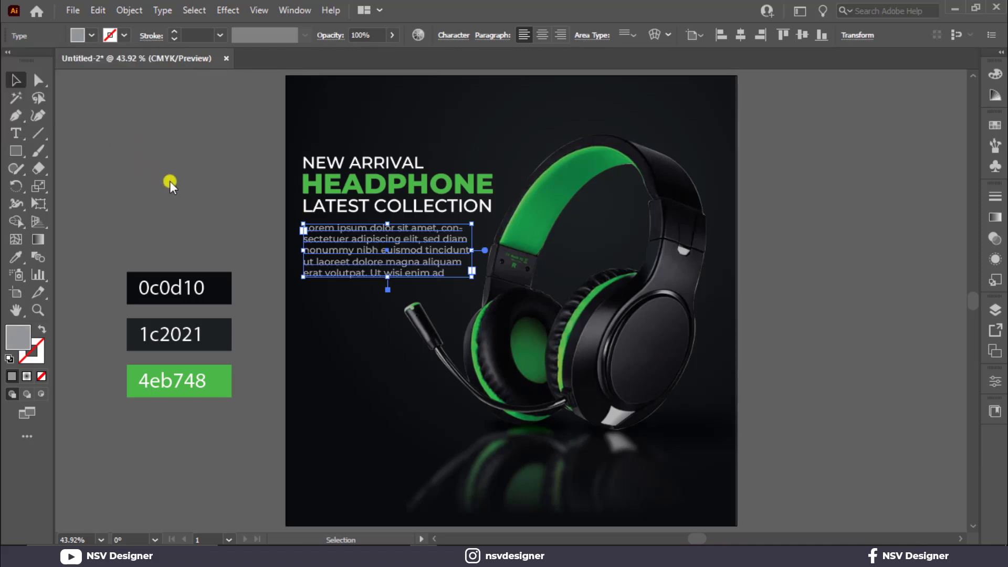
click(92, 35)
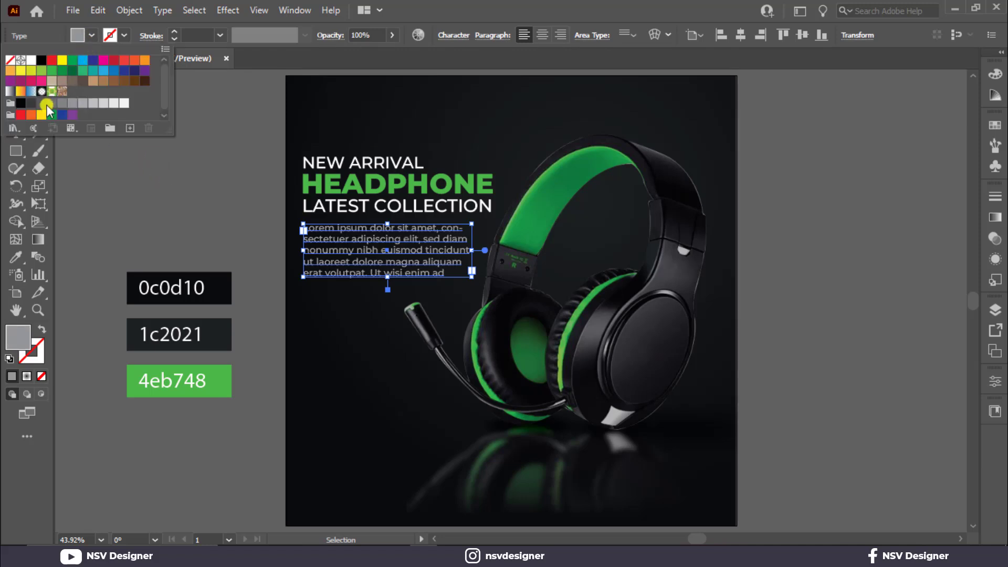
click(31, 104)
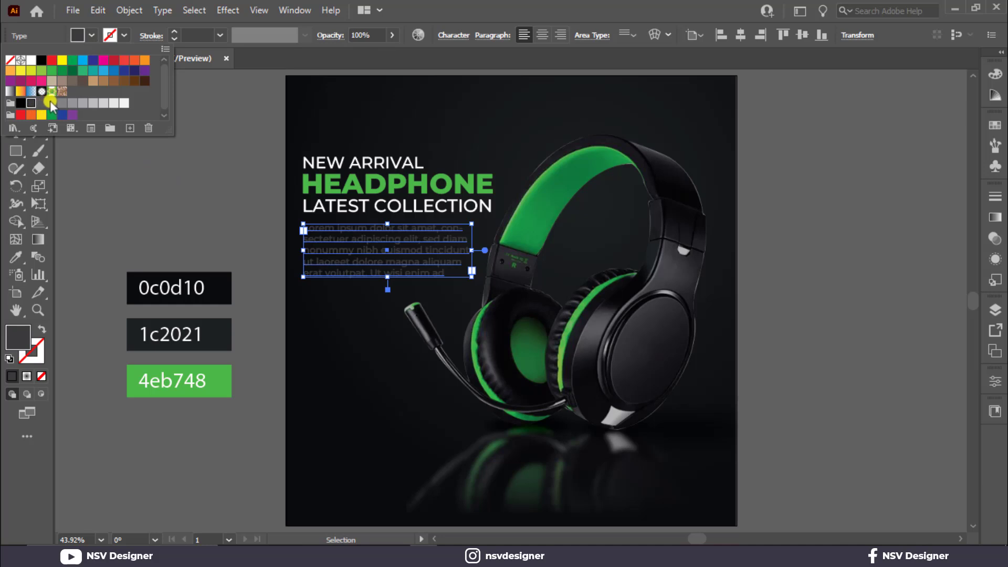
click(53, 103)
click(210, 206)
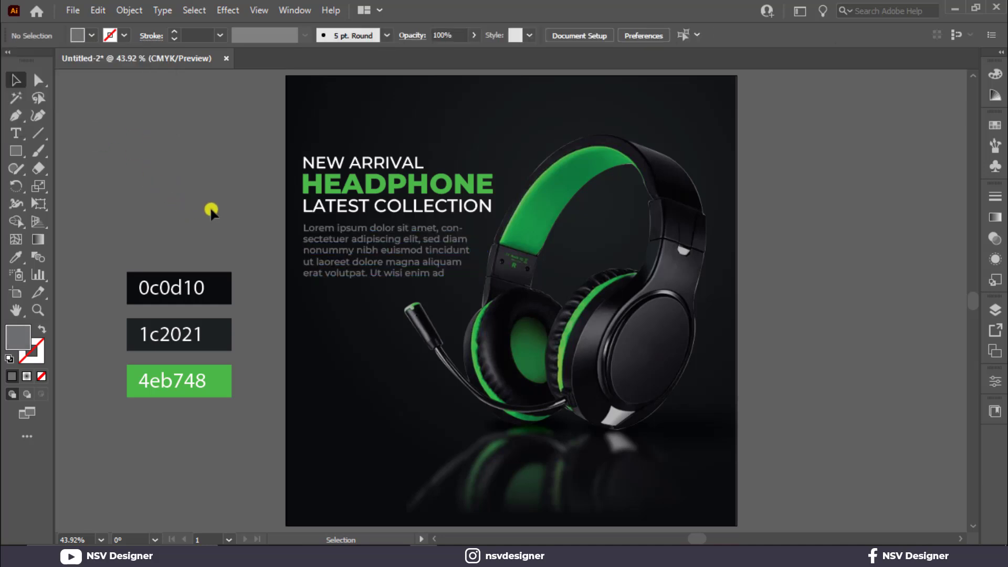
Scale up the headline lines and paragraph together slightly and move them a little lower on the poster
drag(297, 231, 505, 286)
mouse_move(442, 265)
mouse_down()
mouse_move(428, 271)
mouse_move(437, 279)
mouse_up()
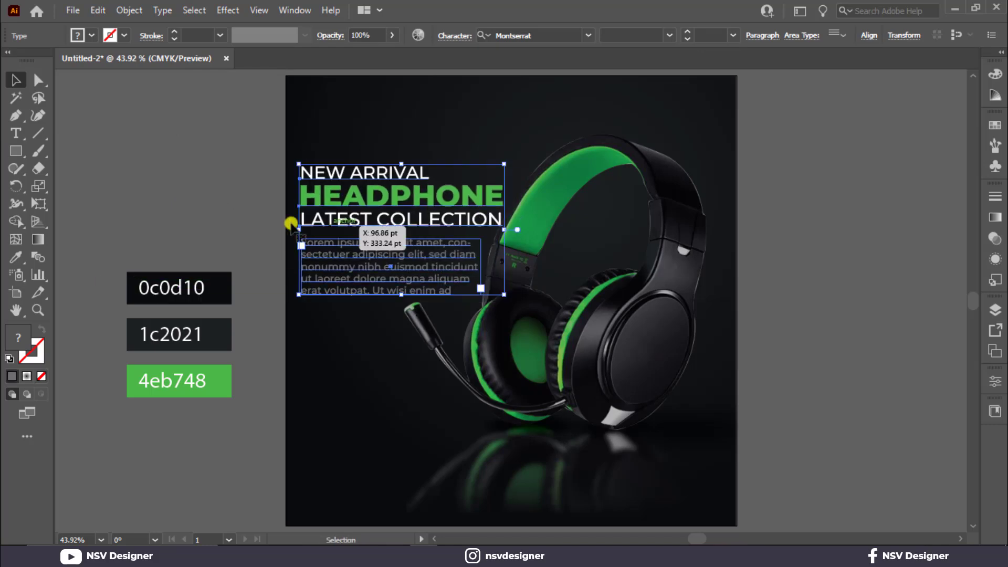
click(649, 365)
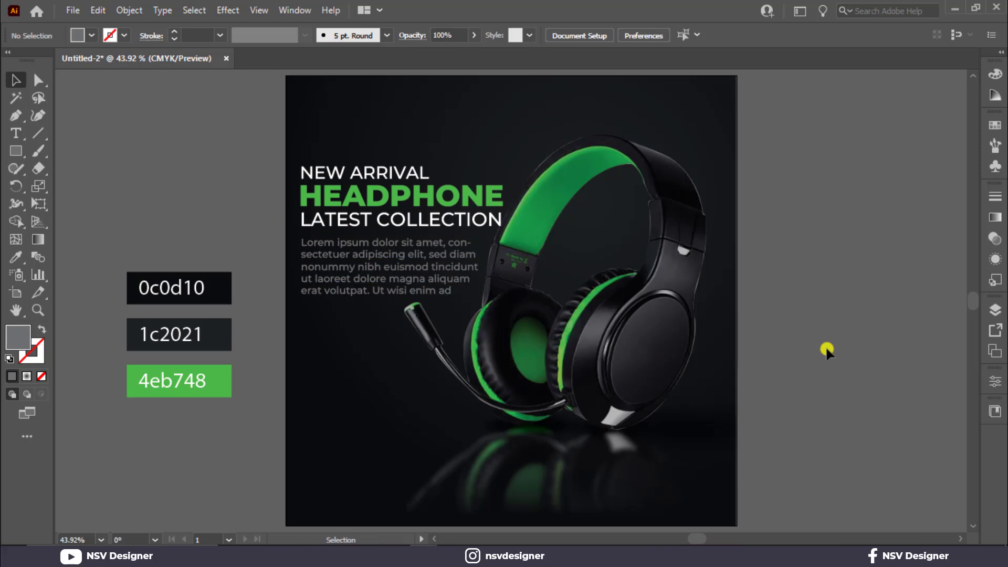
Draw a wide button rectangle below the paragraph and fill it with the 4eb748 swatch colour
click(16, 139)
click(16, 150)
drag(302, 365, 418, 393)
click(15, 79)
click(254, 292)
drag(336, 373, 341, 372)
key(i)
click(229, 385)
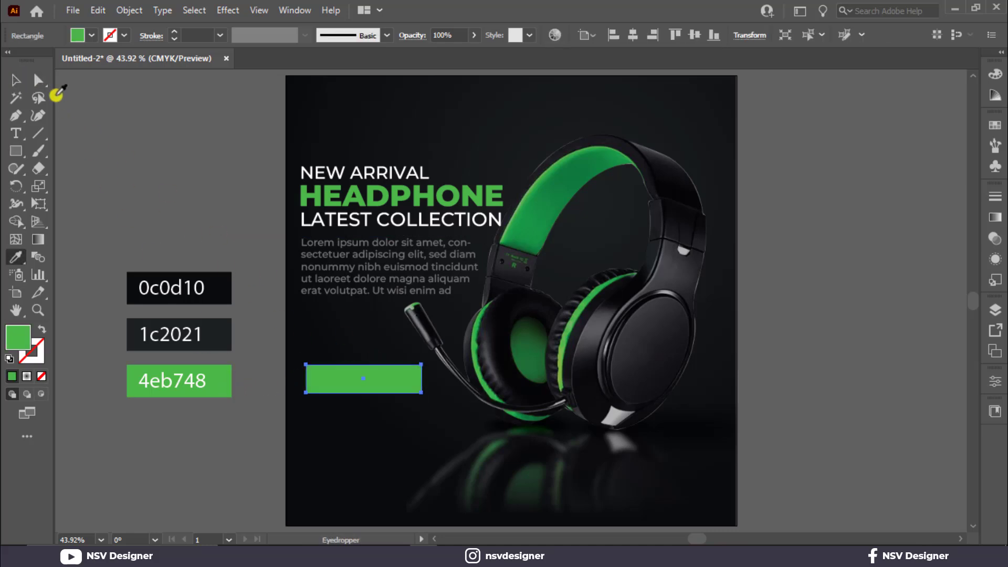
Round the corners of the green button rectangle
click(46, 83)
mouse_move(315, 376)
mouse_down()
mouse_move(305, 378)
mouse_move(330, 386)
mouse_up()
key(v)
click(263, 345)
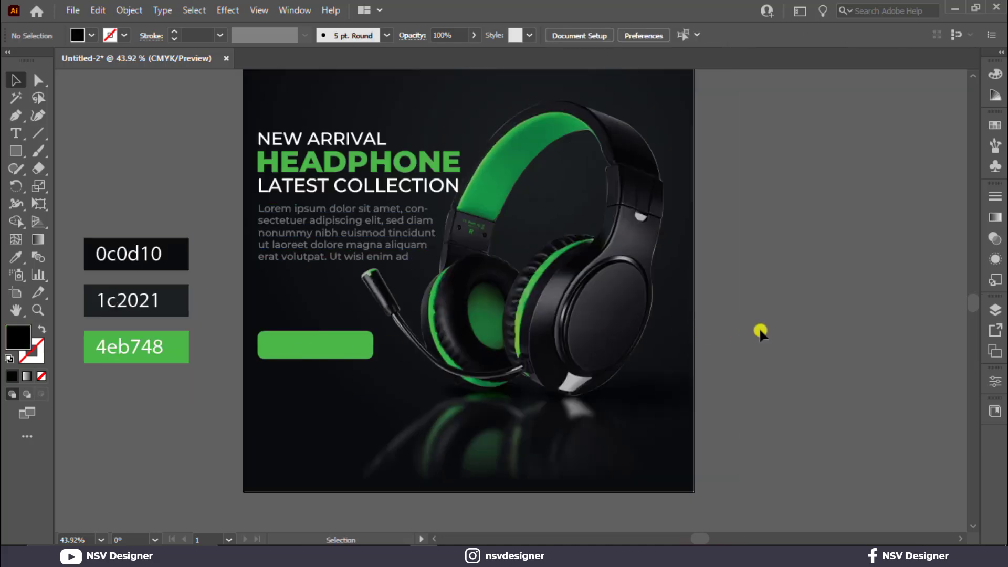
Place the shopping cart icon near the green button's left end and fill it white
drag(507, 300, 280, 345)
click(91, 36)
click(31, 60)
click(145, 168)
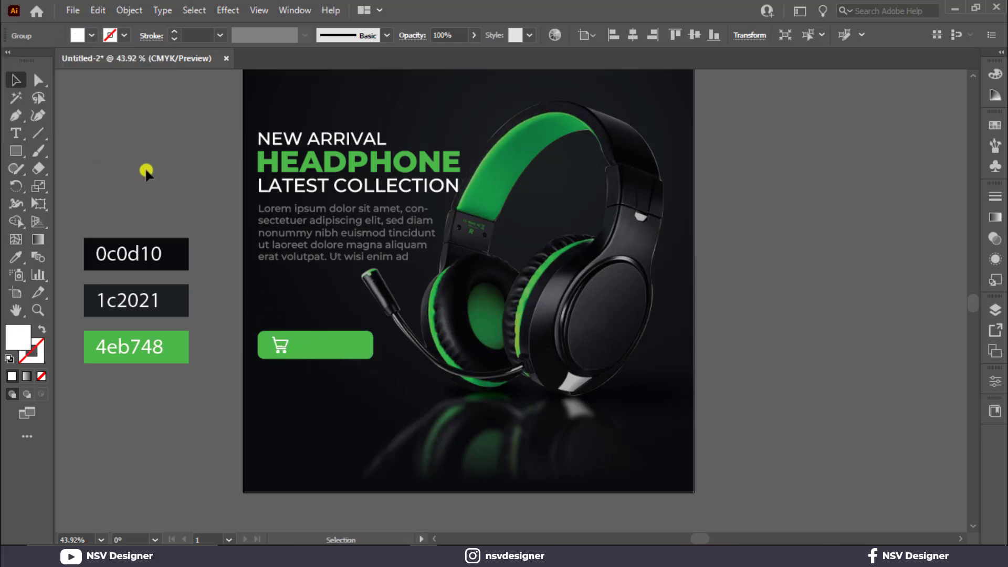
scroll(217, 248, up, 2)
mouse_move(311, 357)
mouse_down()
mouse_move(413, 359)
mouse_move(309, 358)
mouse_up()
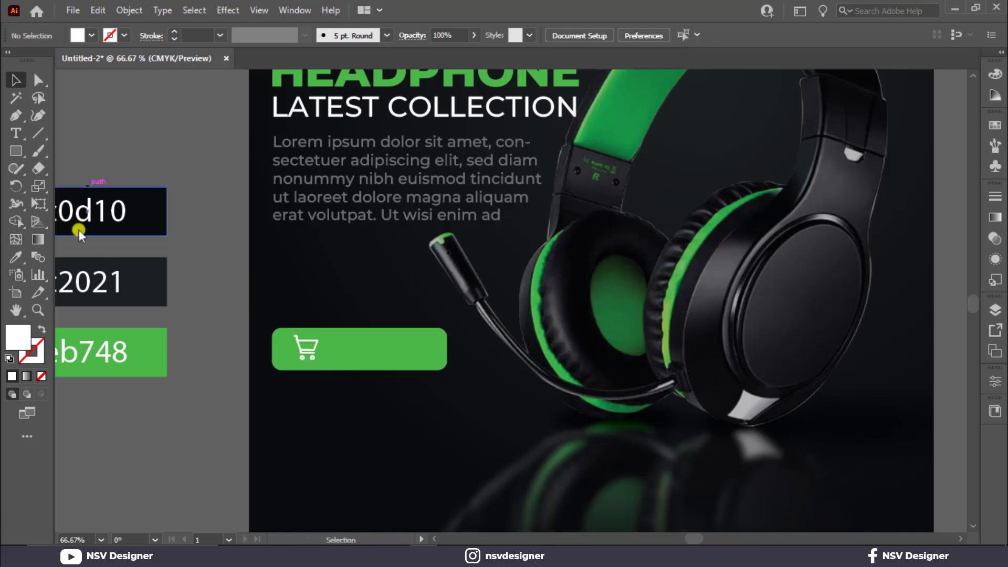
Add the text "Add to Cart" in white and place it on the green button beside the cart icon
key(t)
click(132, 425)
key(BackSpace)
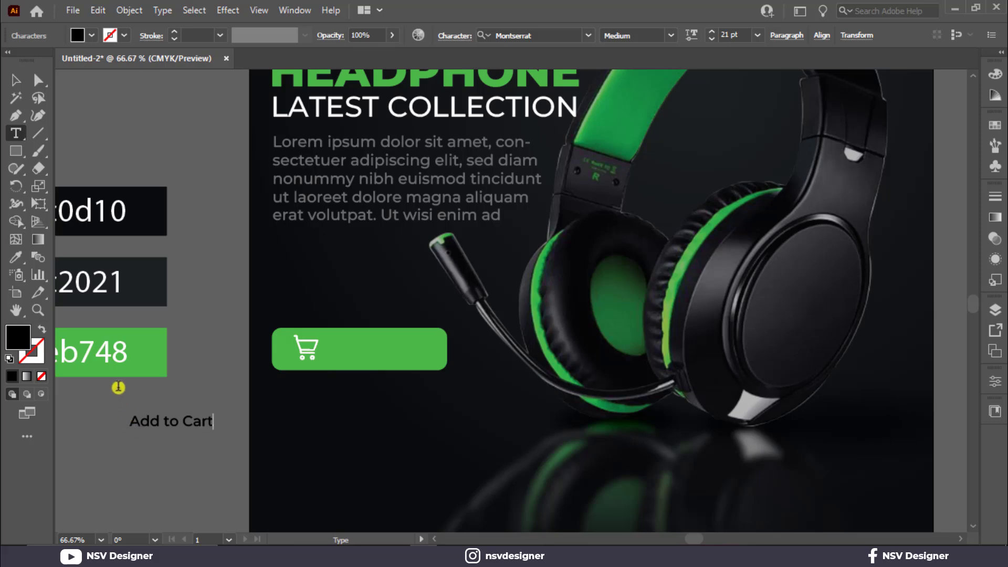
click(24, 76)
click(78, 35)
click(77, 35)
click(78, 36)
click(38, 61)
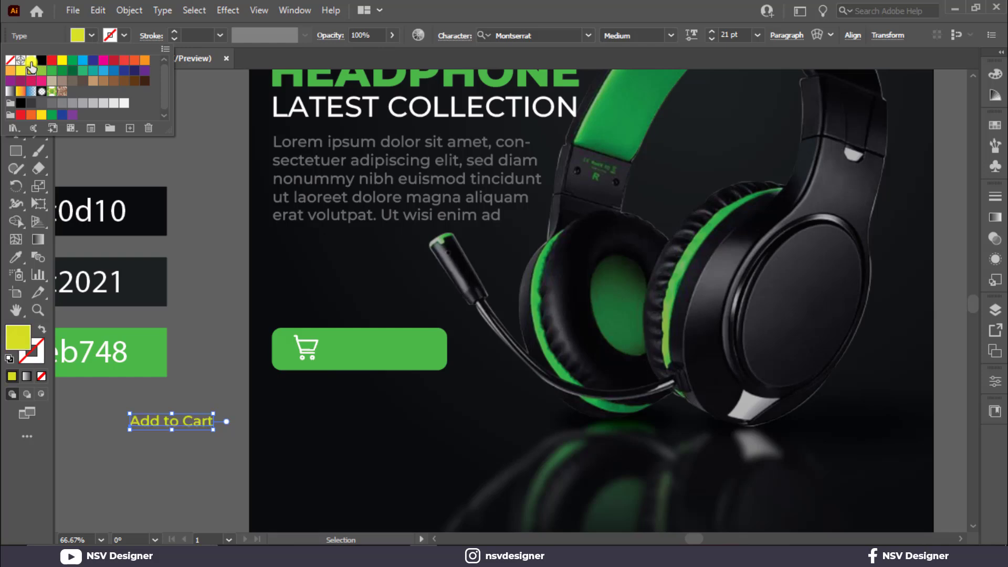
click(198, 315)
drag(232, 422, 394, 354)
Line up the white "Add to Cart" text with the cart icon on the green button
shift+click(314, 347)
click(554, 39)
click(380, 387)
key(ctrl+z)
click(217, 382)
drag(219, 388, 365, 344)
click(396, 392)
Narrow the green button equally on both sides so it fits closely around its icon and text
click(445, 350)
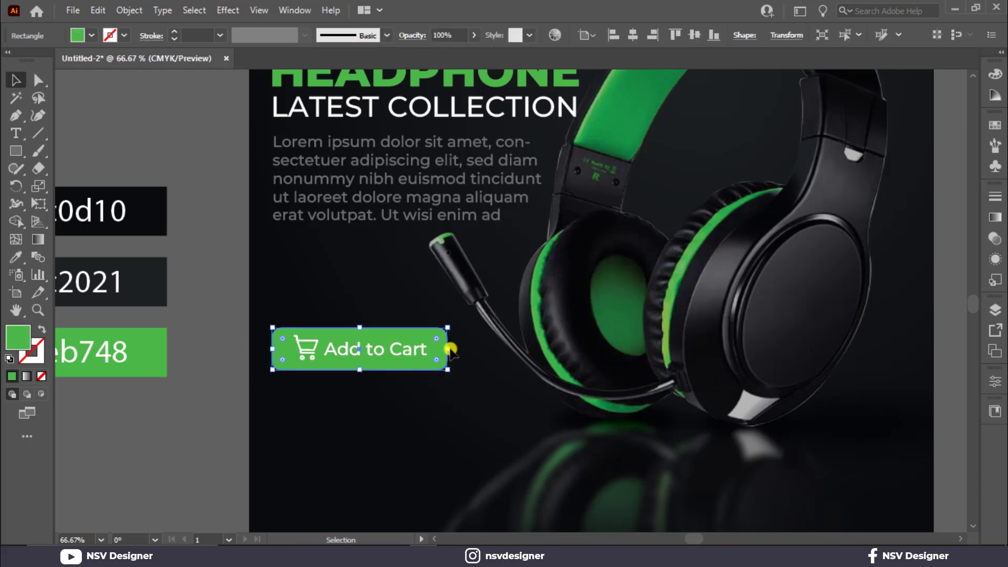
drag(450, 349, 316, 373)
click(445, 351)
key(ctrl+z)
key(ctrl+z)
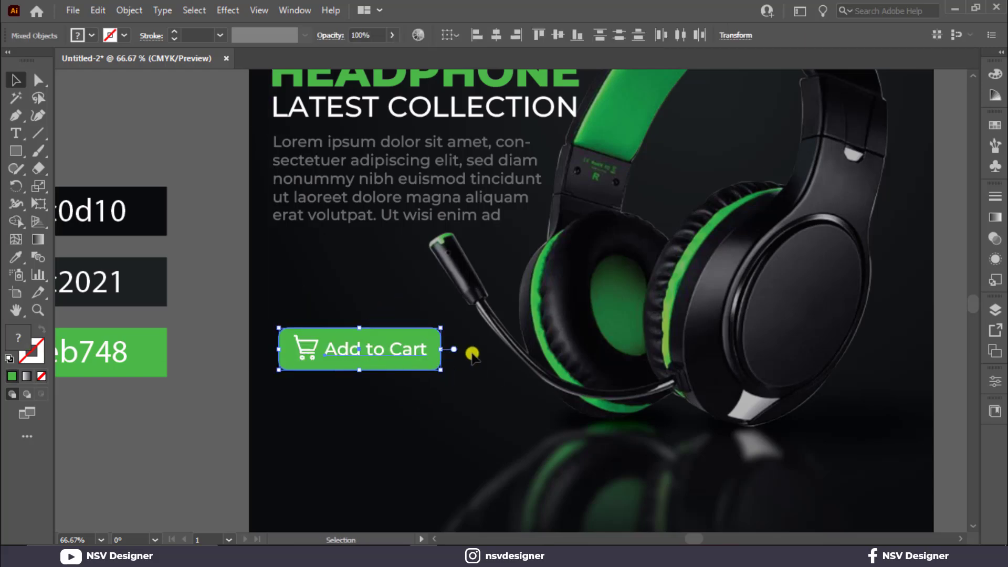
Group the button with its icon and text and move it to the paragraph's left edge
drag(334, 351, 332, 351)
key(ctrl+0)
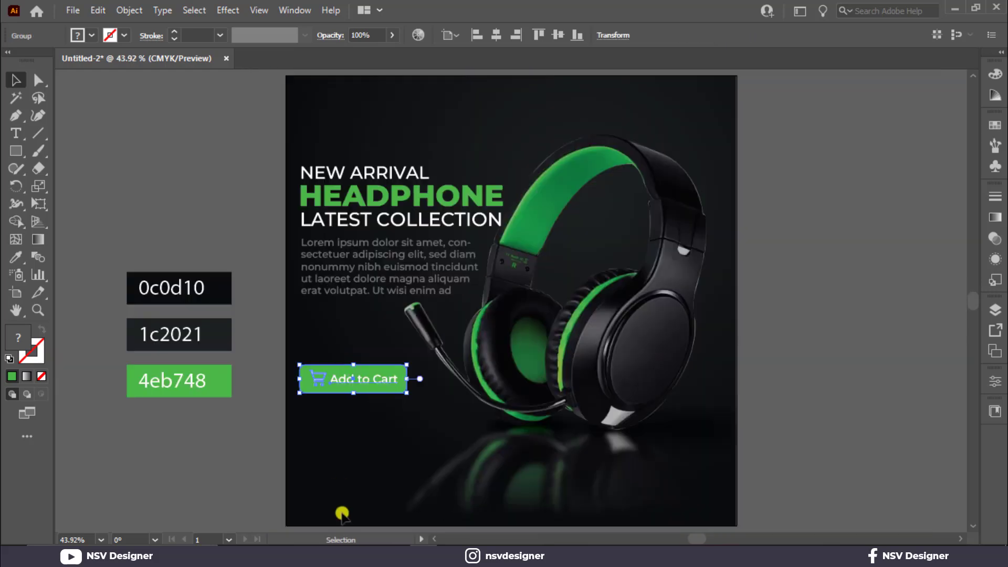
click(341, 486)
drag(361, 384, 365, 379)
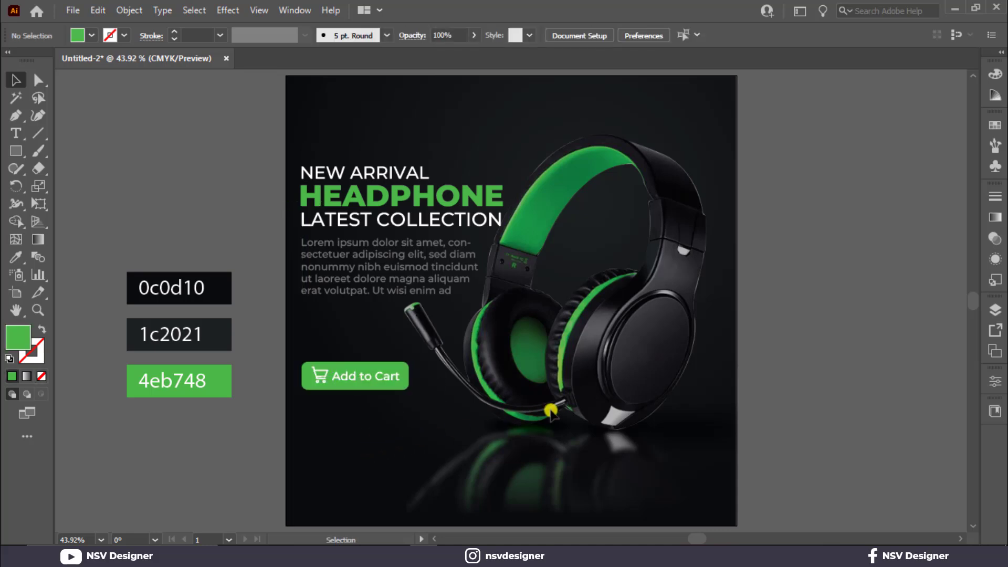
Add the text "Contact US" near the poster's lower-left corner
click(20, 135)
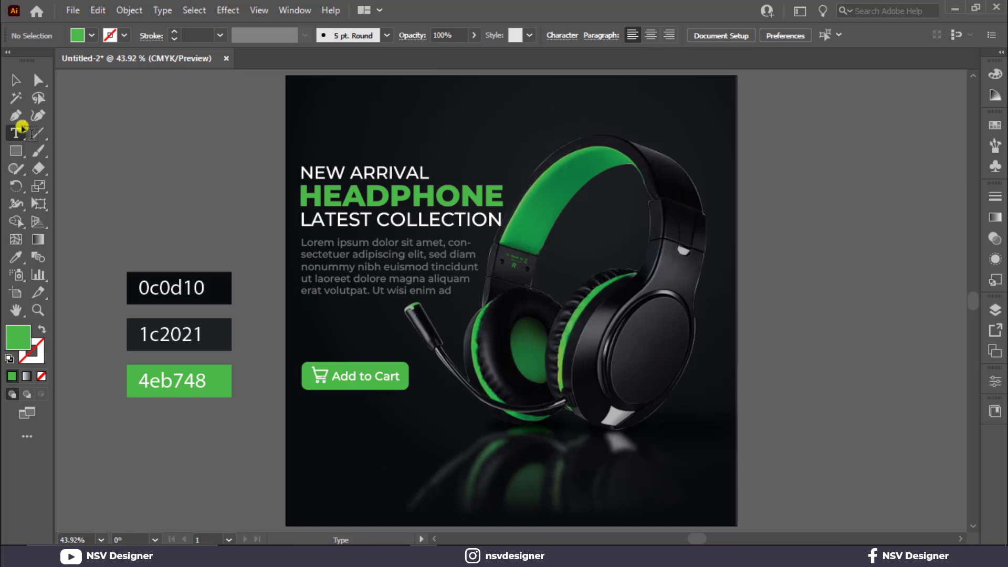
click(16, 80)
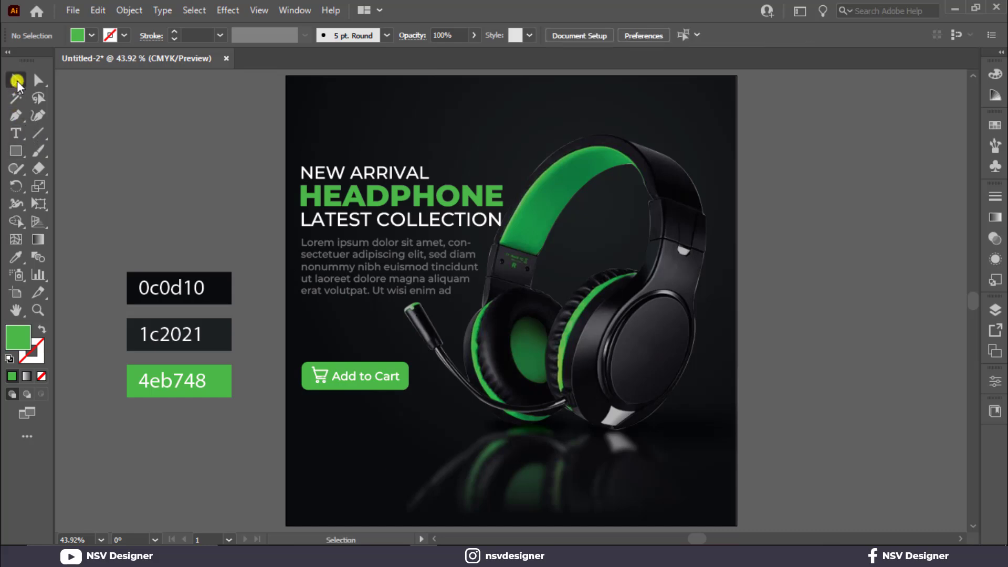
click(15, 135)
click(310, 494)
key(BackSpace)
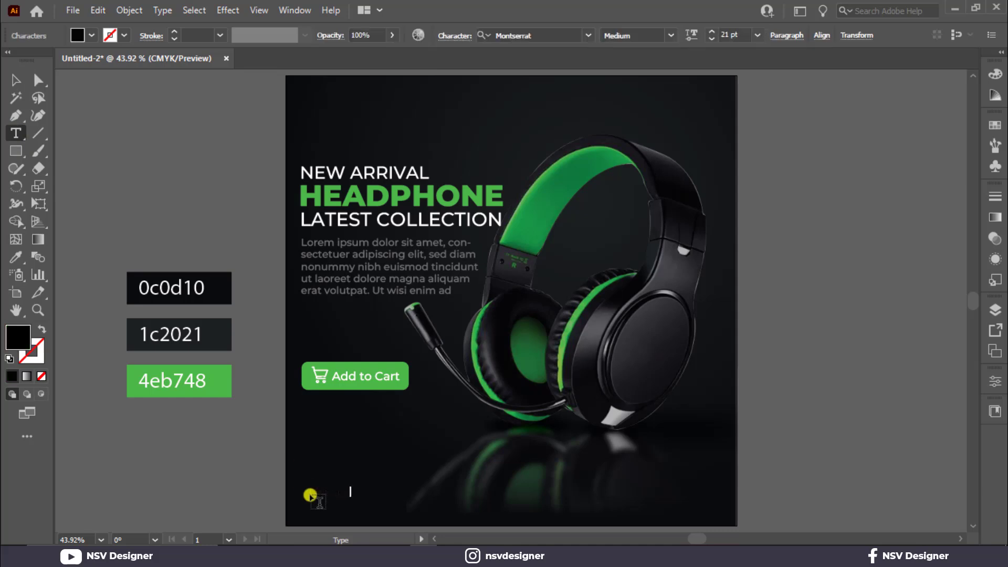
click(16, 81)
Fill the "Contact US" text with white
key(i)
click(231, 383)
click(16, 80)
click(97, 127)
click(318, 492)
click(91, 37)
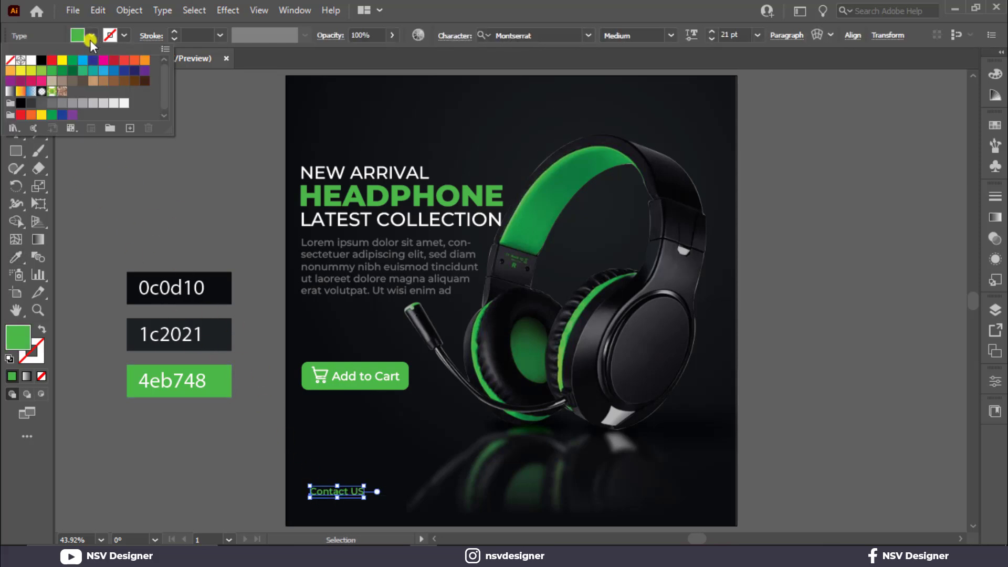
click(32, 62)
click(169, 193)
Duplicate the "Contact US" line just below itself and replace the copy's text with the phone number
drag(335, 495, 338, 499)
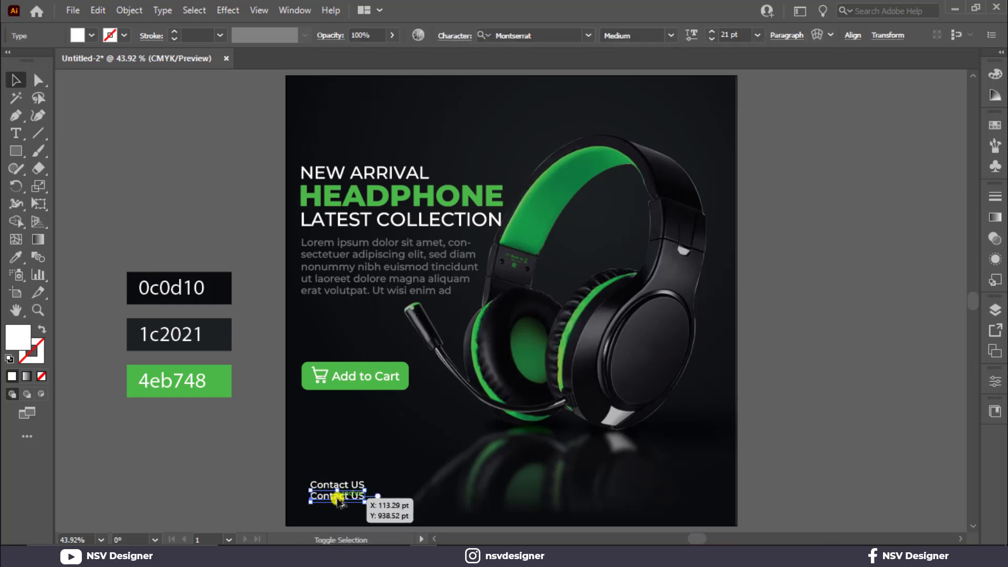
click(439, 475)
key(t)
triple_click(354, 499)
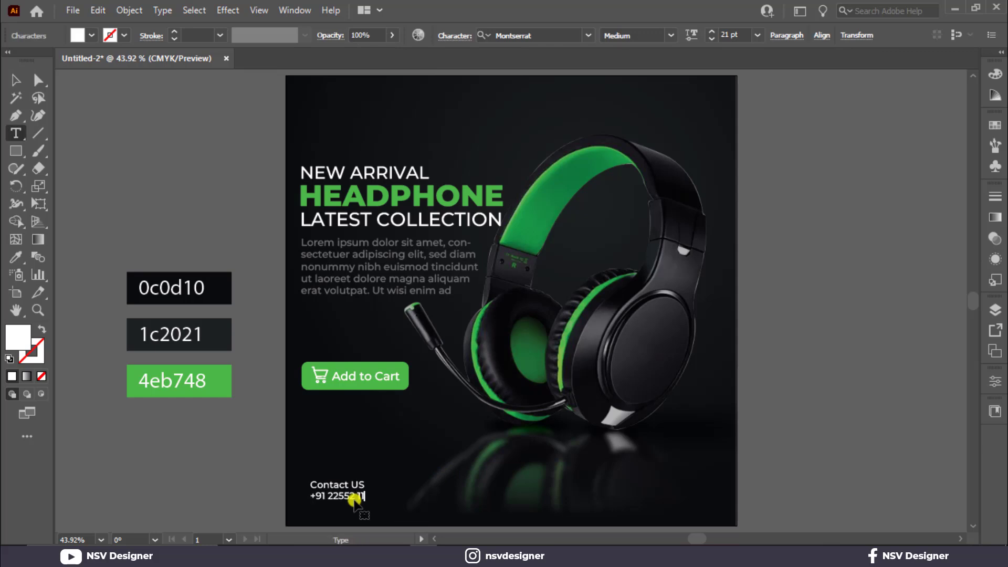
Set the phone number to 32 pt and place it directly under "Contact US"
key(Escape)
click(740, 35)
key(Return)
click(354, 421)
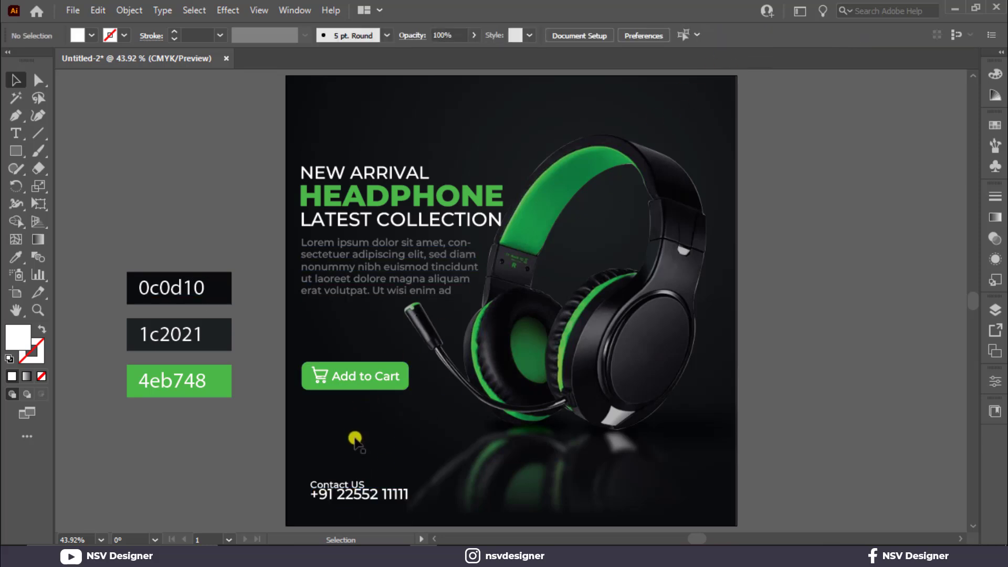
drag(355, 497, 357, 500)
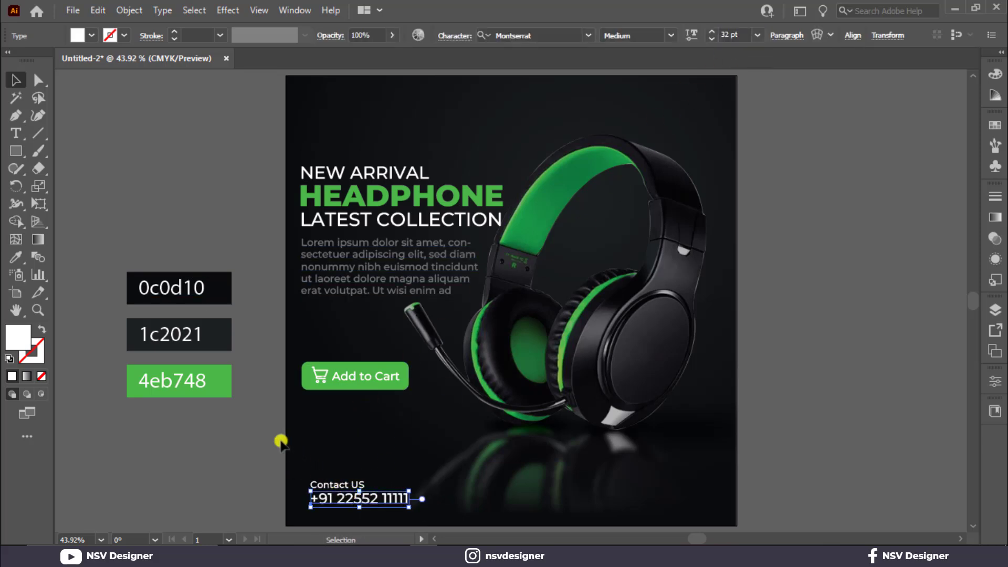
Recolour the phone number with the green of the 4eb748 swatch
key(i)
click(210, 385)
key(v)
click(258, 474)
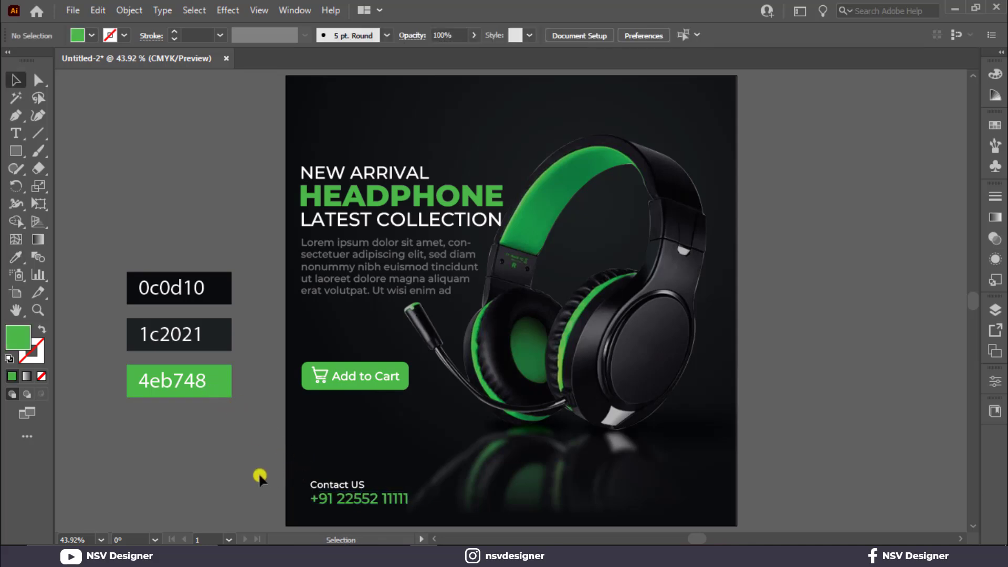
Duplicate the two contact lines to the poster's lower-right corner and align their right edges
drag(355, 518, 391, 518)
drag(241, 428, 700, 499)
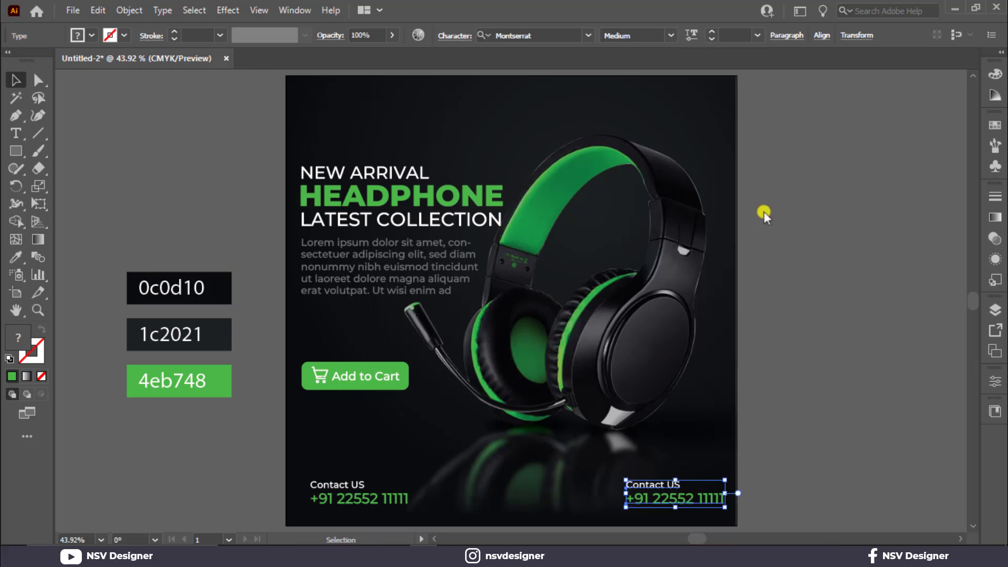
click(815, 35)
click(718, 76)
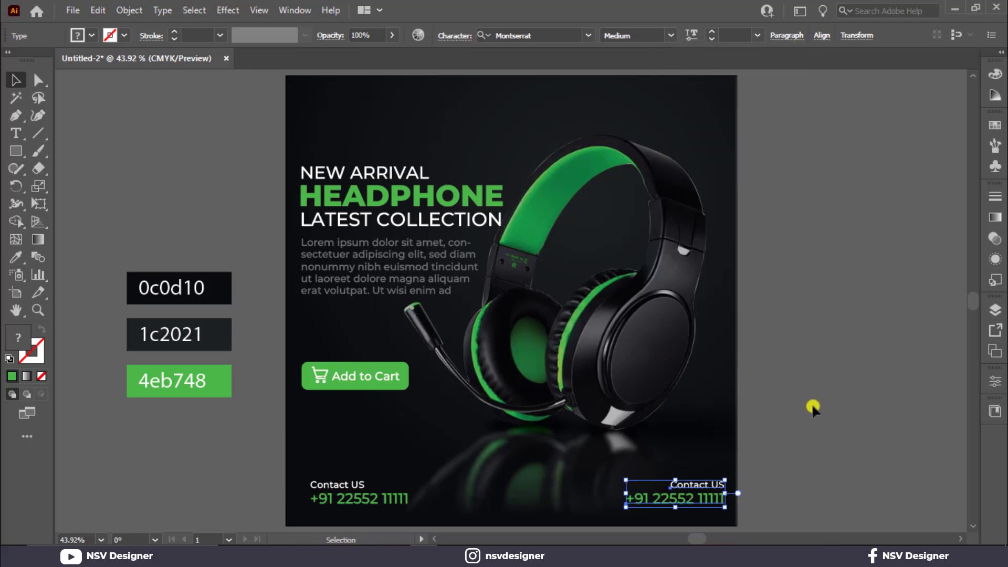
Replace the duplicated "Contact US" text with "yourweb"
click(772, 470)
double_click(700, 485)
key(ctrl+a)
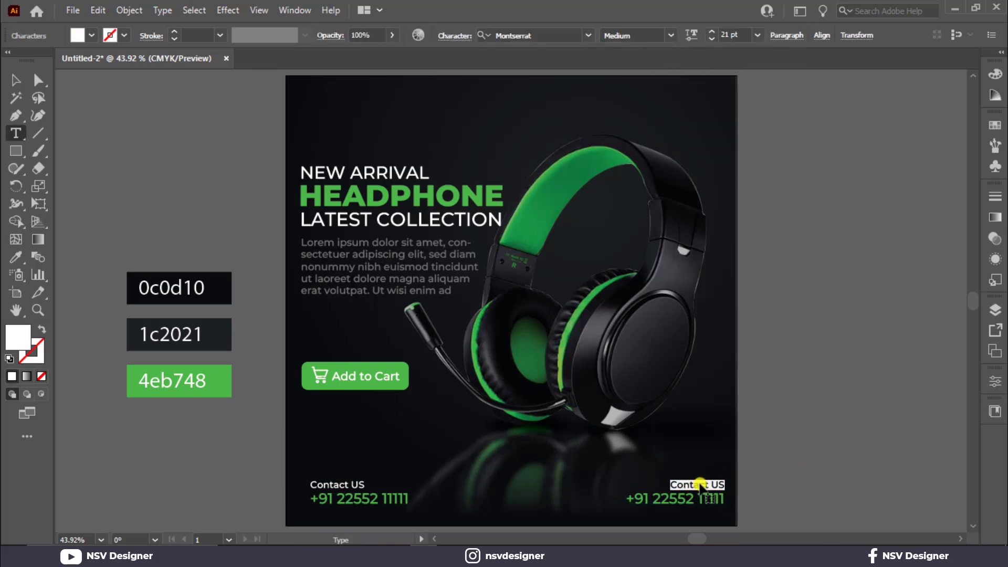
text(uoy)
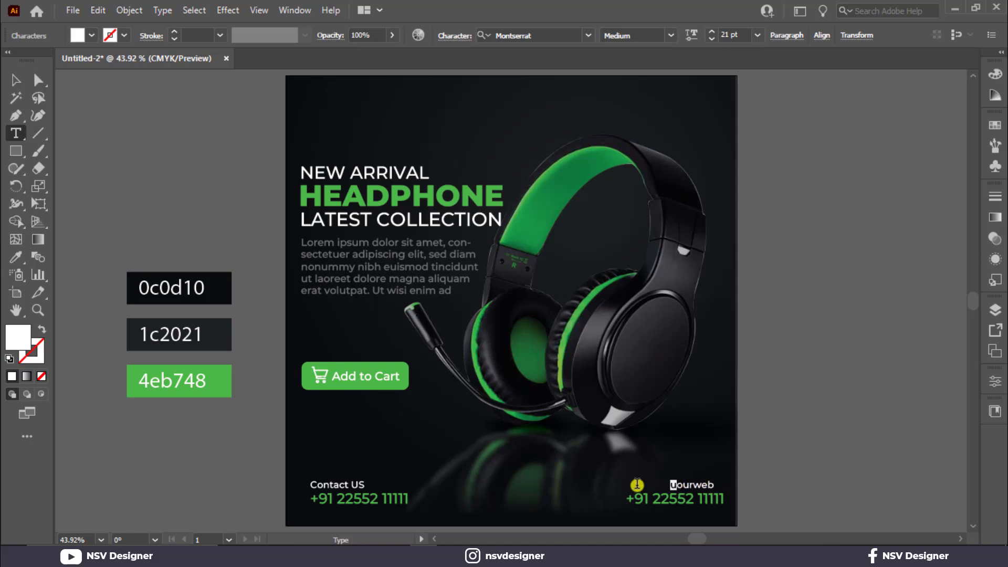
click(694, 499)
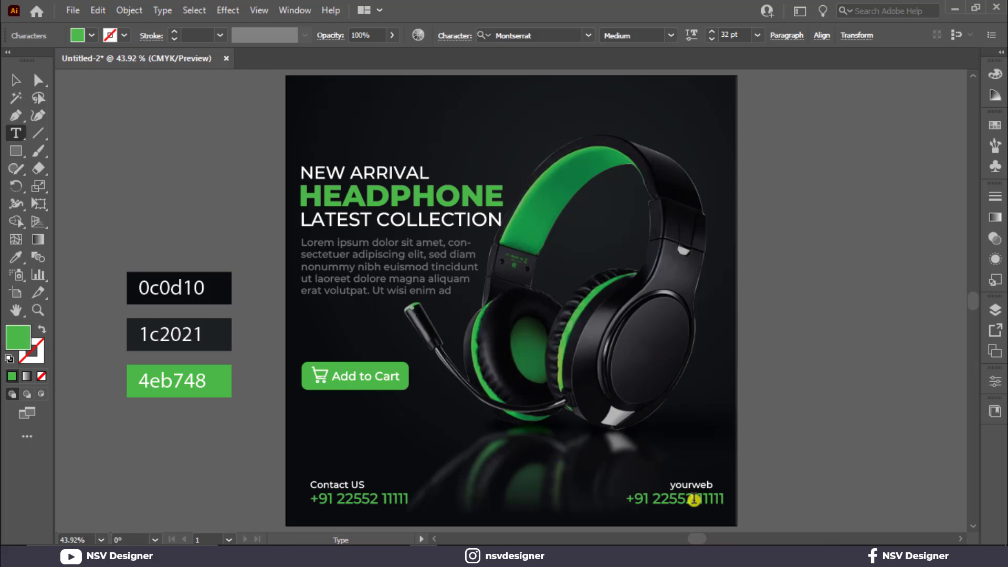
key(ctrl+a)
text(ww)
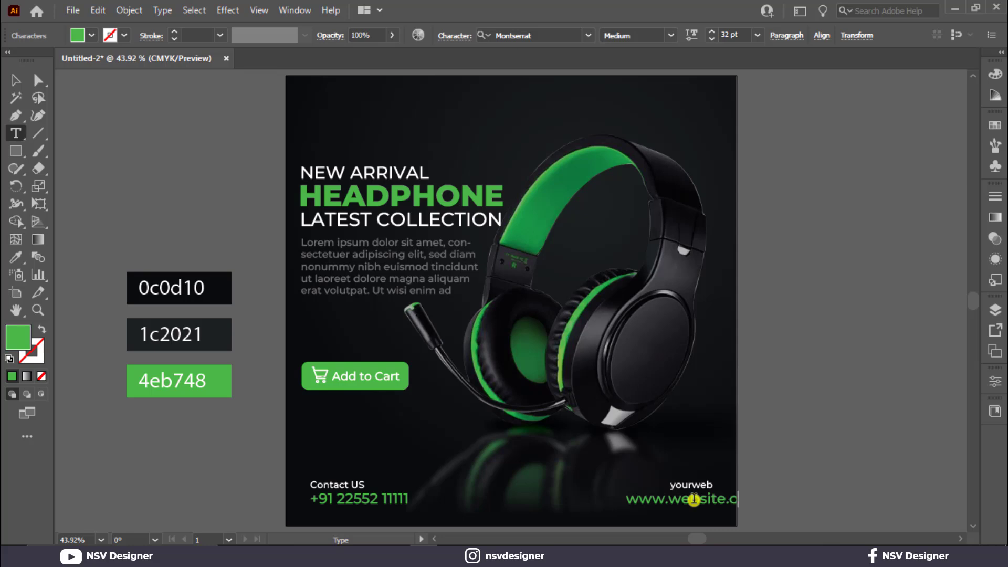
click(16, 80)
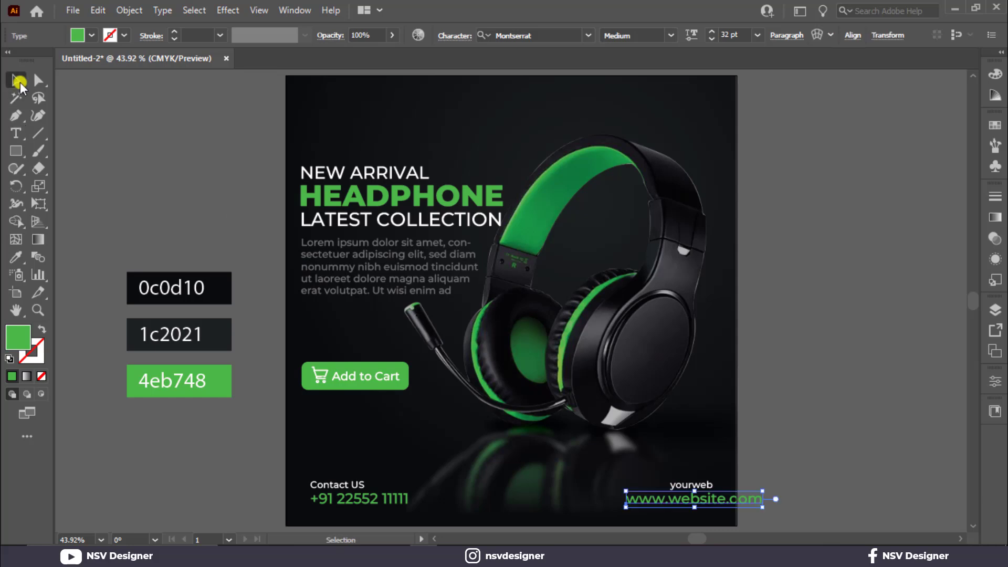
Align the two website lines to their right edges and move them inside the poster's right margin
shift+click(709, 483)
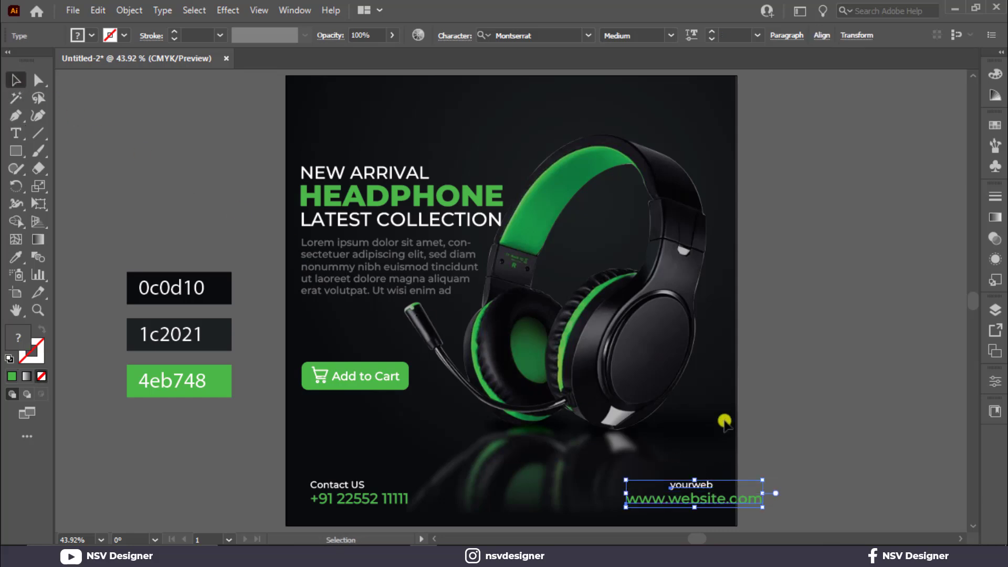
click(821, 35)
click(728, 73)
drag(735, 510, 708, 505)
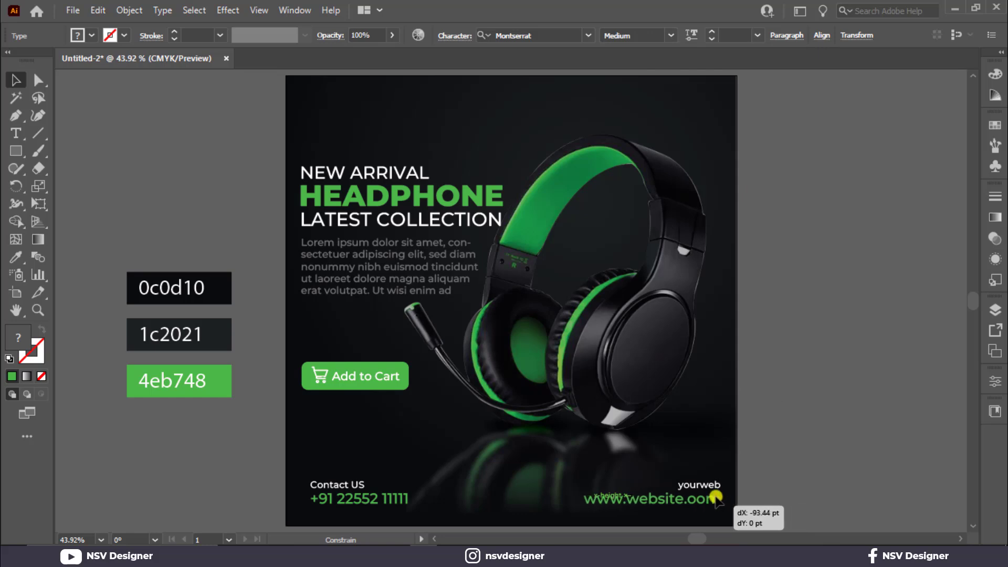
click(772, 446)
Group the two contact lines together and the two website lines together as separate groups
scroll(772, 447, down, 1)
scroll(774, 449, up, 2)
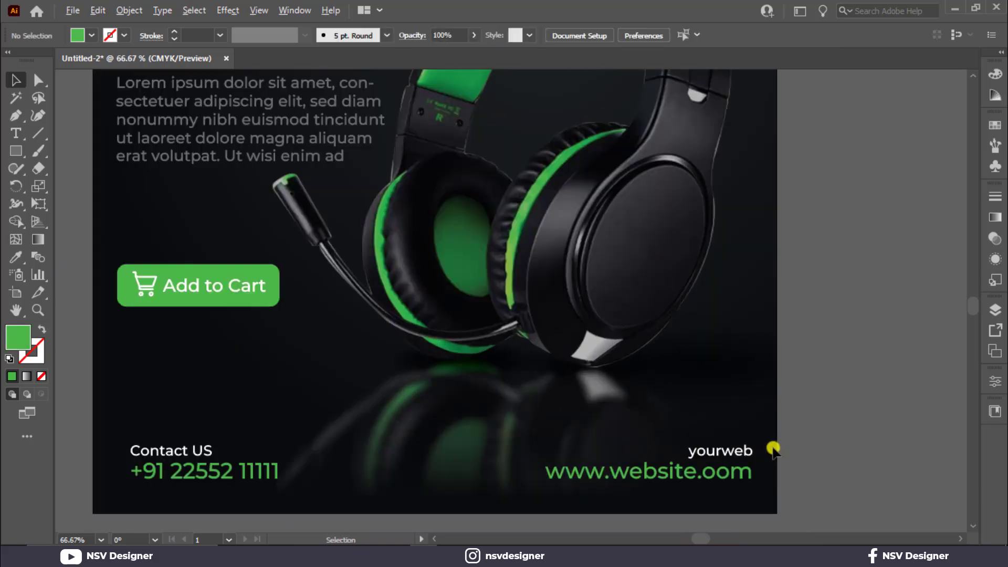
drag(158, 418, 306, 462)
key(ctrl+g)
drag(744, 418, 713, 513)
key(ctrl+g)
click(790, 454)
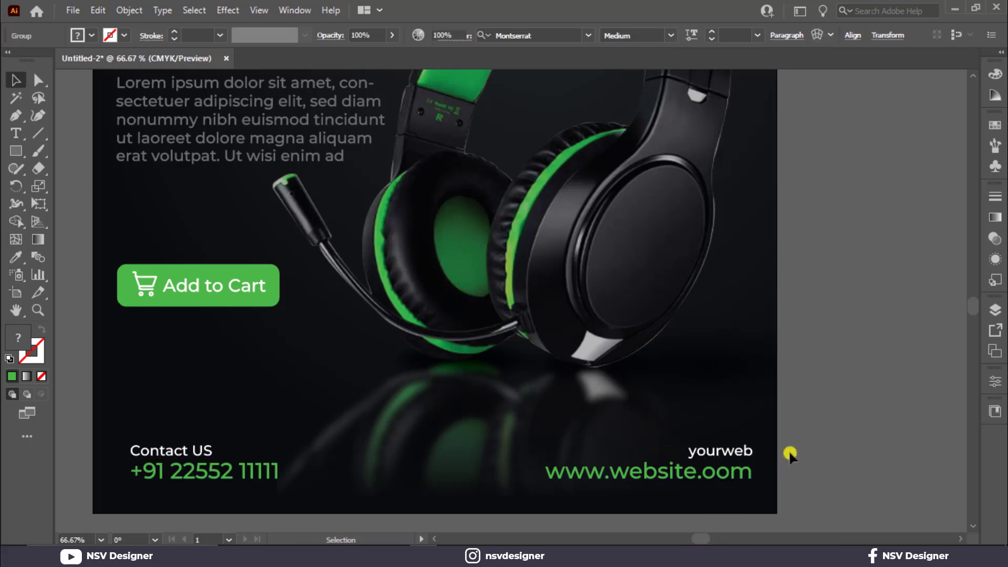
Add the text "LOGO" and place it in the poster's upper-left corner
key(ctrl+0)
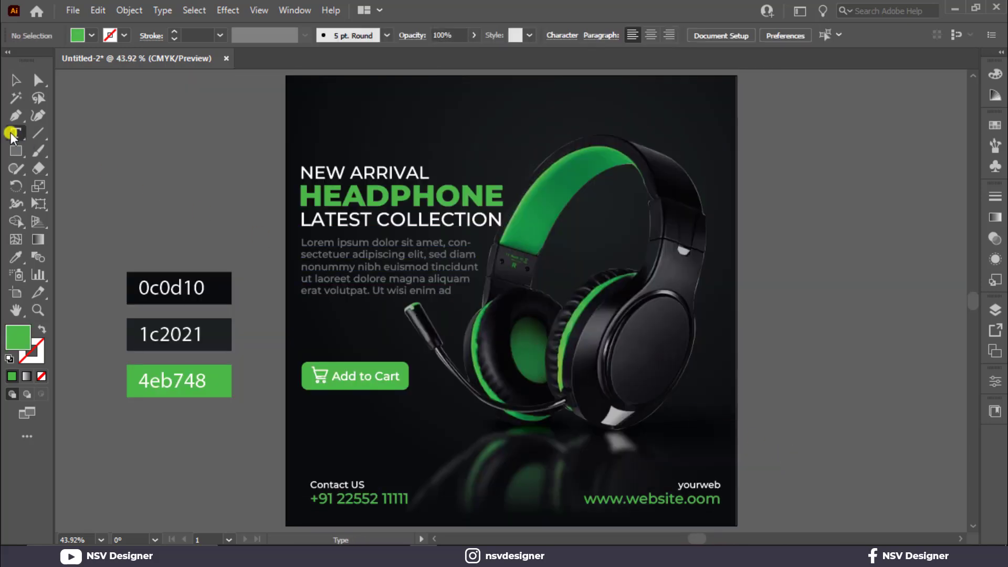
click(14, 133)
click(192, 150)
text(LOGO)
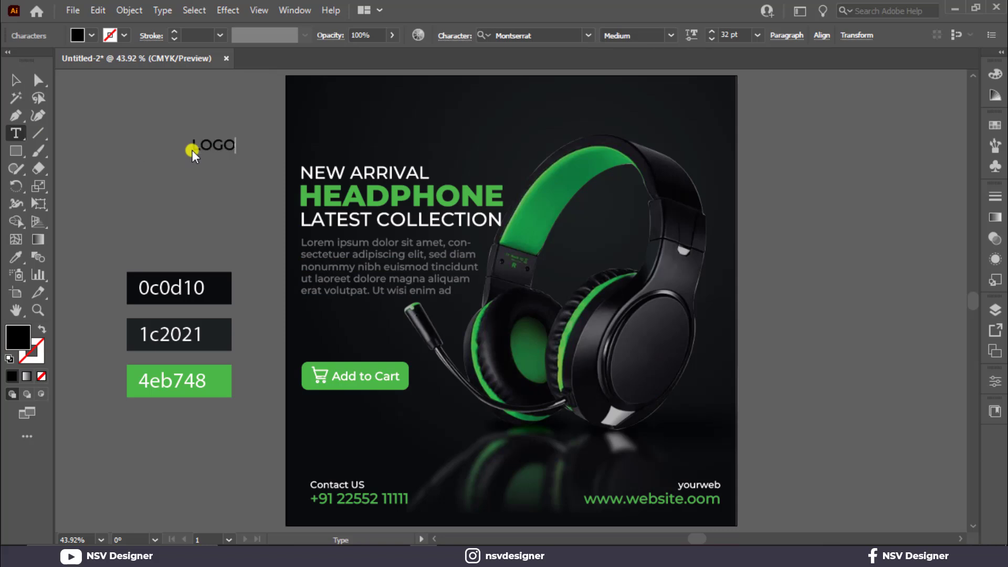
click(15, 79)
drag(207, 146, 334, 99)
Give the "LOGO" text the 4eb748 swatch's green and the Black font weight
key(i)
click(225, 382)
key(v)
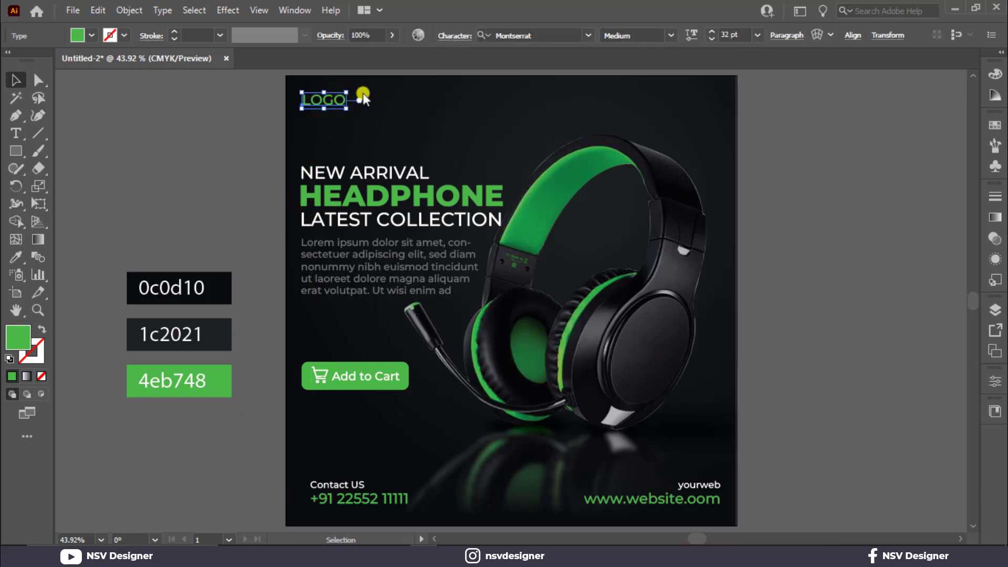
click(671, 36)
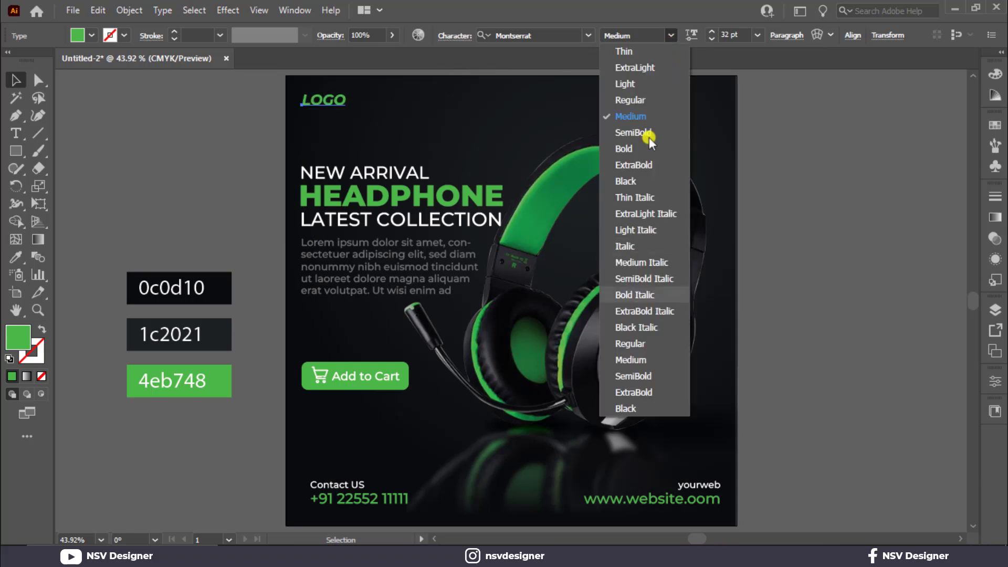
click(638, 182)
Duplicate the "LOGO" text directly below itself and change the copy to "HERE"
drag(323, 102, 322, 119)
double_click(321, 119)
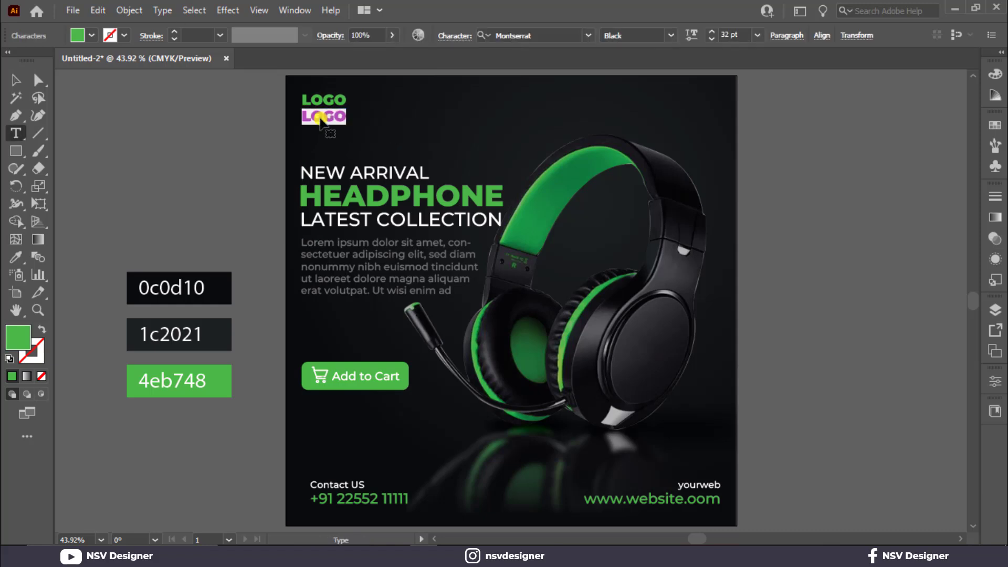
text(HERE)
key(BackSpace)
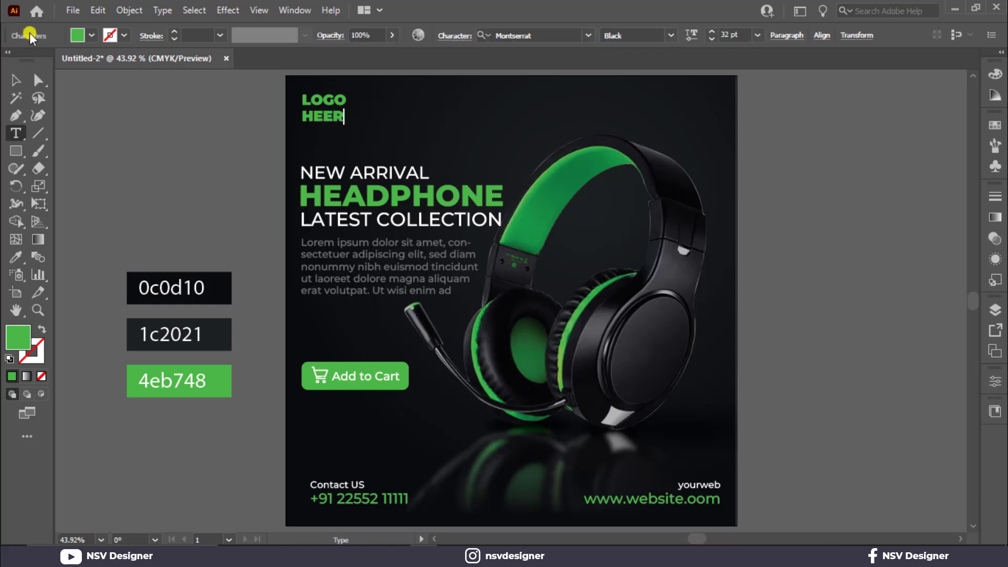
text(RE)
click(16, 80)
Match the width of "HERE" to "LOGO", move it closer beneath, and group the two words
click(329, 122)
click(345, 126)
drag(346, 127, 348, 128)
drag(330, 122, 329, 117)
shift+click(321, 101)
key(ctrl+g)
click(263, 157)
Align the three headline lines and the body paragraph to a common left edge
click(297, 292)
click(255, 158)
click(338, 280)
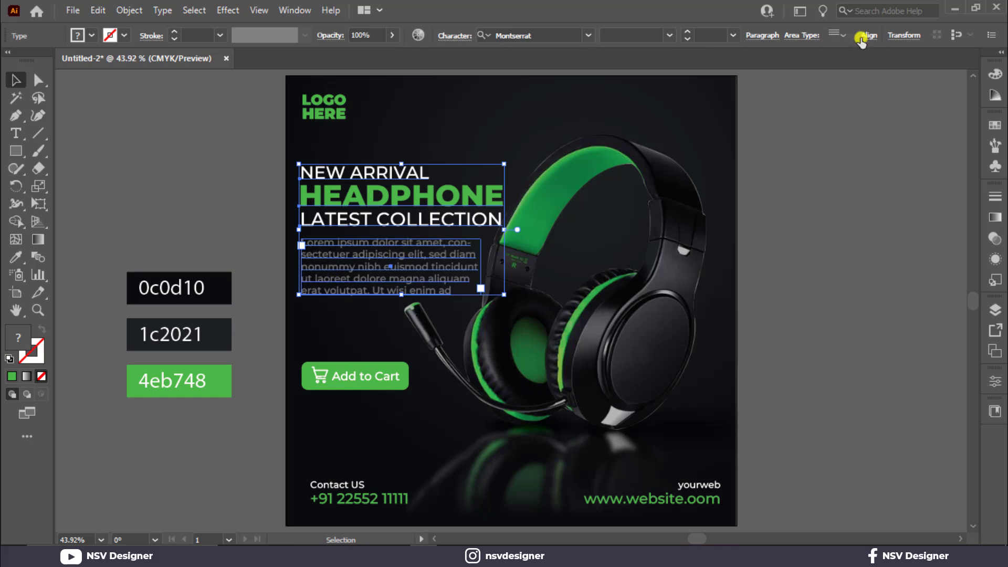
click(869, 35)
click(713, 78)
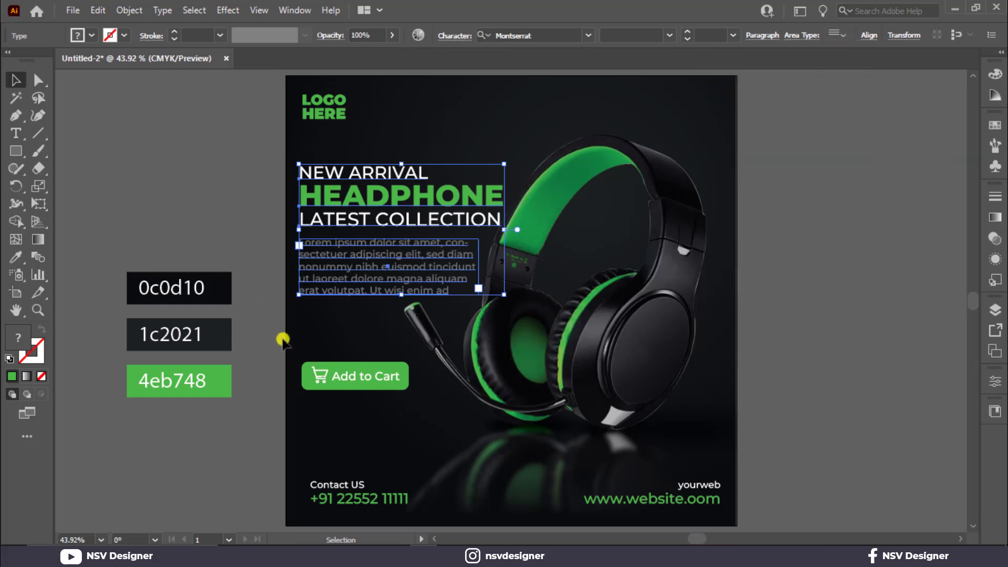
Align the logo, headline, paragraph, button and contact group to the same left edge
shift+click(318, 498)
click(542, 37)
drag(280, 101, 326, 498)
click(548, 36)
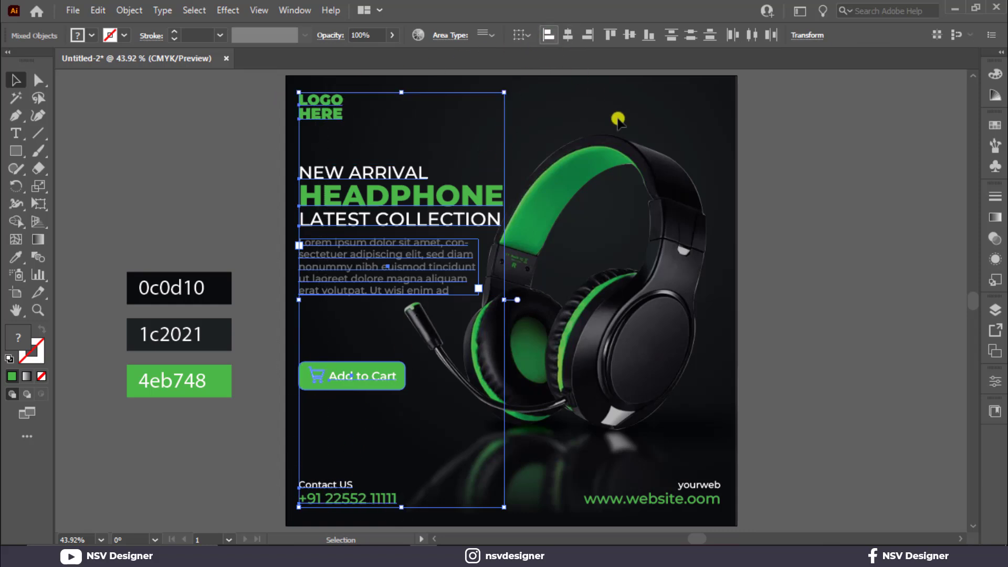
click(769, 295)
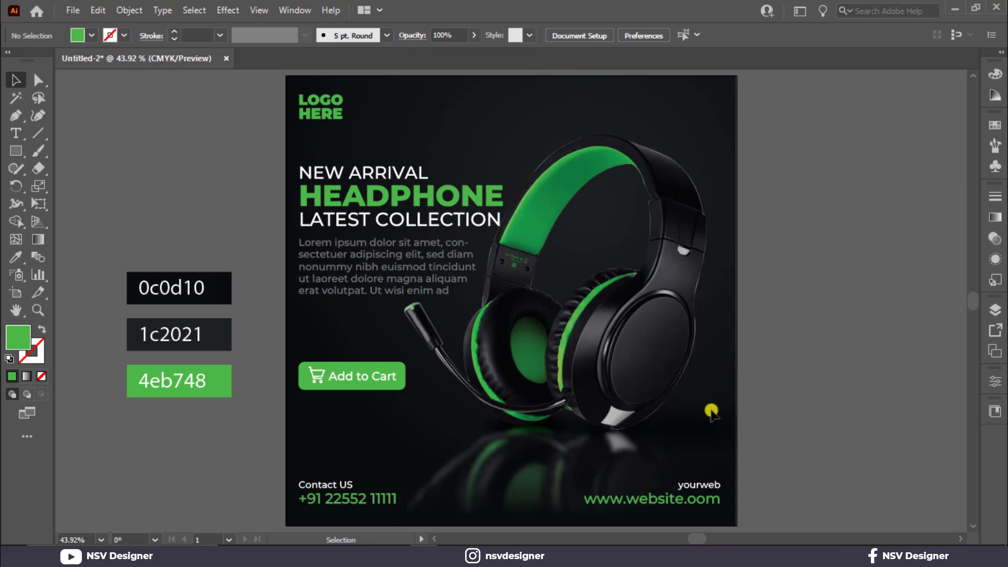
click(706, 501)
click(785, 432)
click(364, 387)
drag(364, 388, 364, 409)
drag(351, 280, 347, 354)
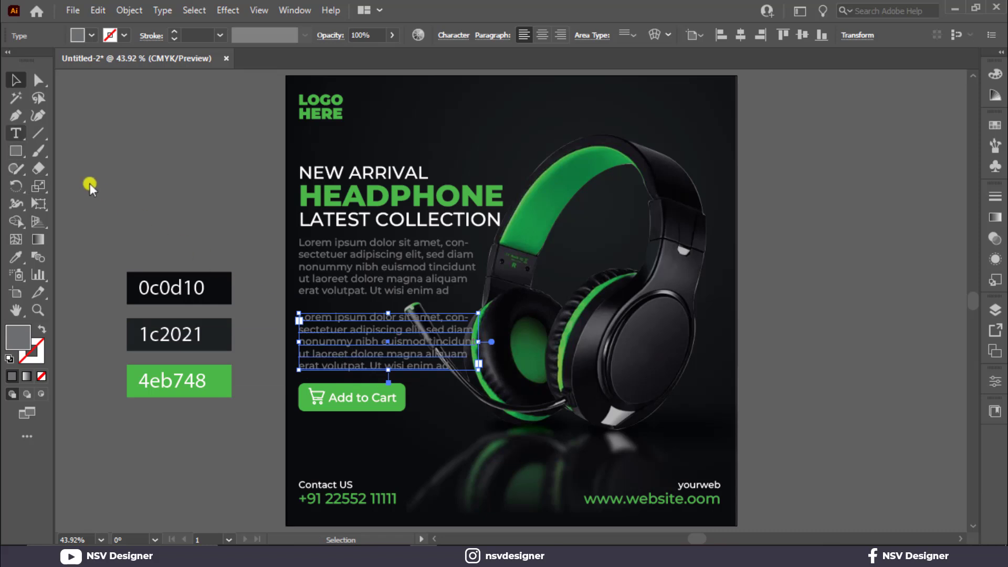
click(16, 134)
click(16, 80)
key(ctrl+z)
key(ctrl+z)
click(260, 289)
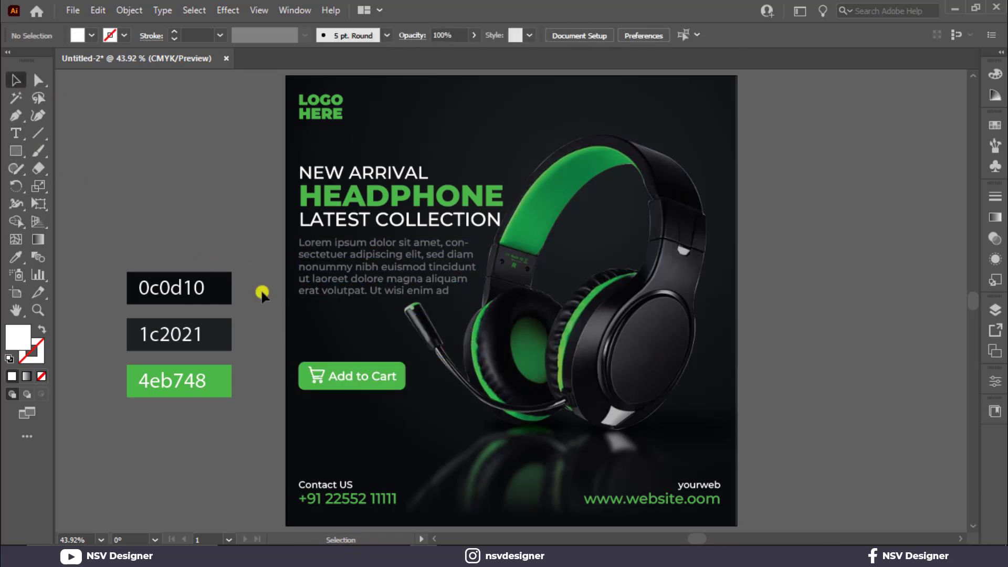